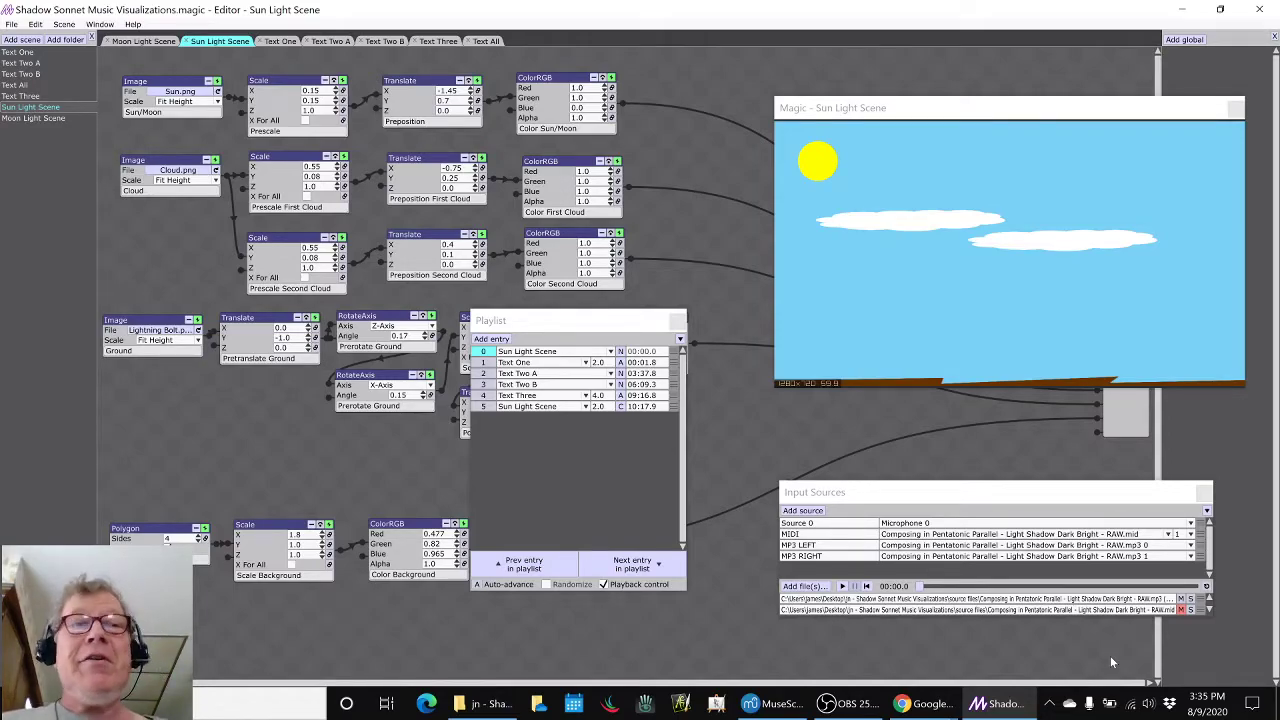
- Hide OBS and bring the Google Sheets project-notes spreadsheet beside the Magic Sun Light Scene preview
key(alt+Tab)
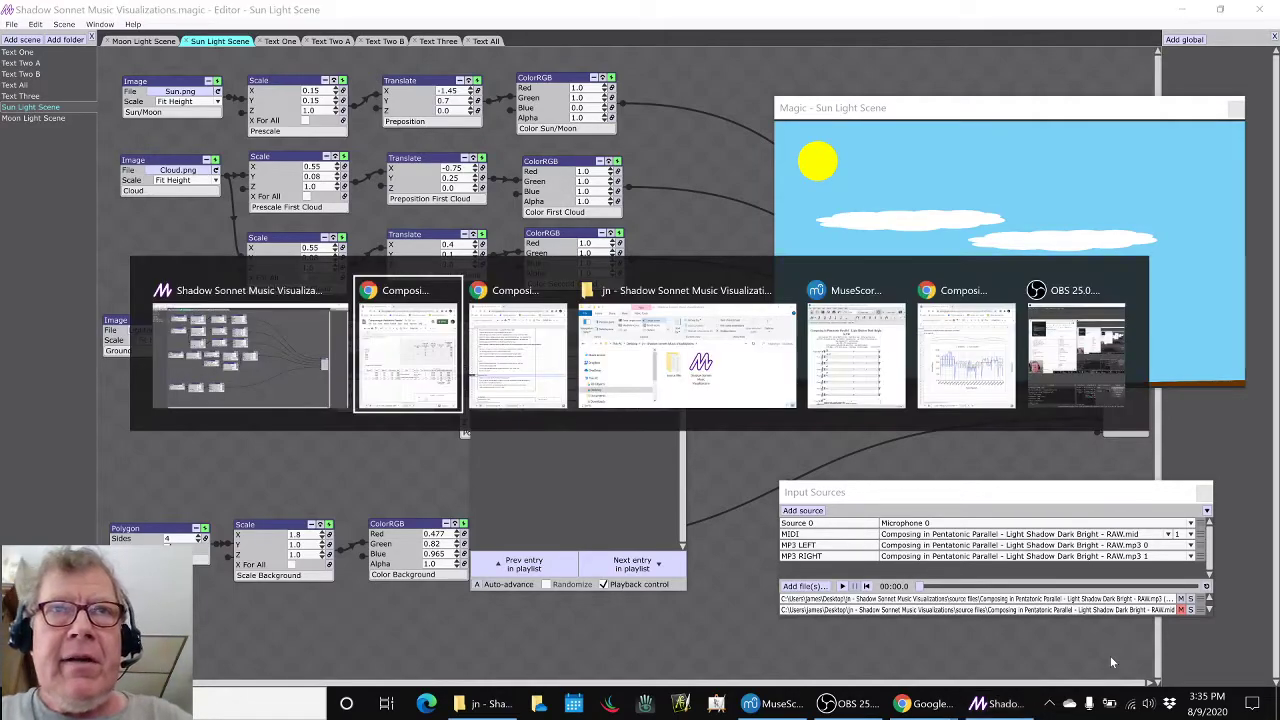
key(Tab)
key(Tab)
key(Tab)
key(Tab)
key(Tab)
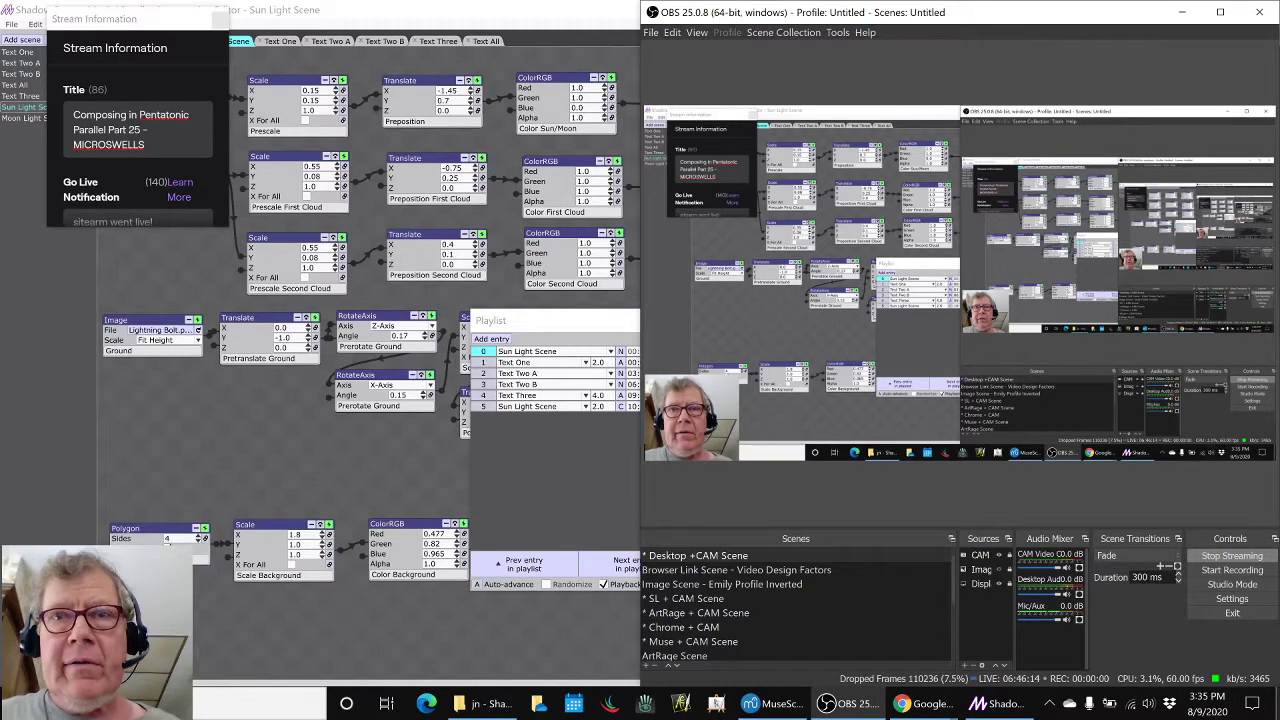
click(855, 709)
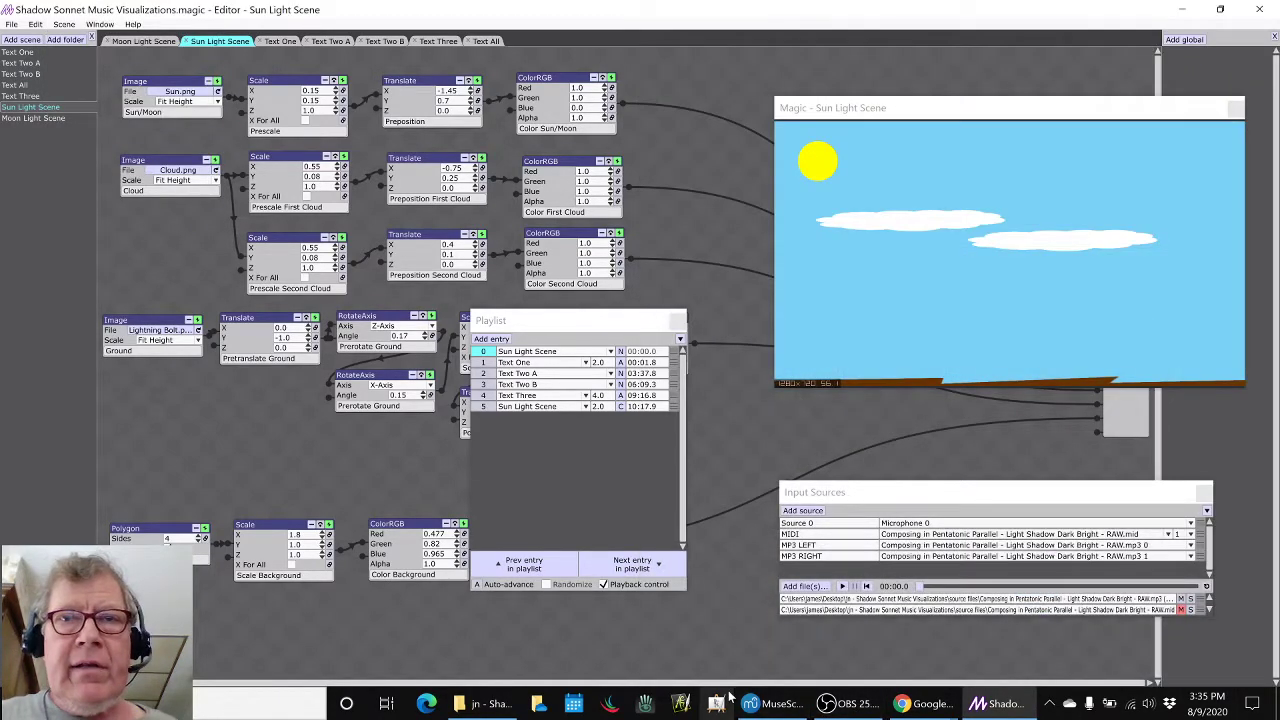
key(alt+Tab)
key(alt+Tab)
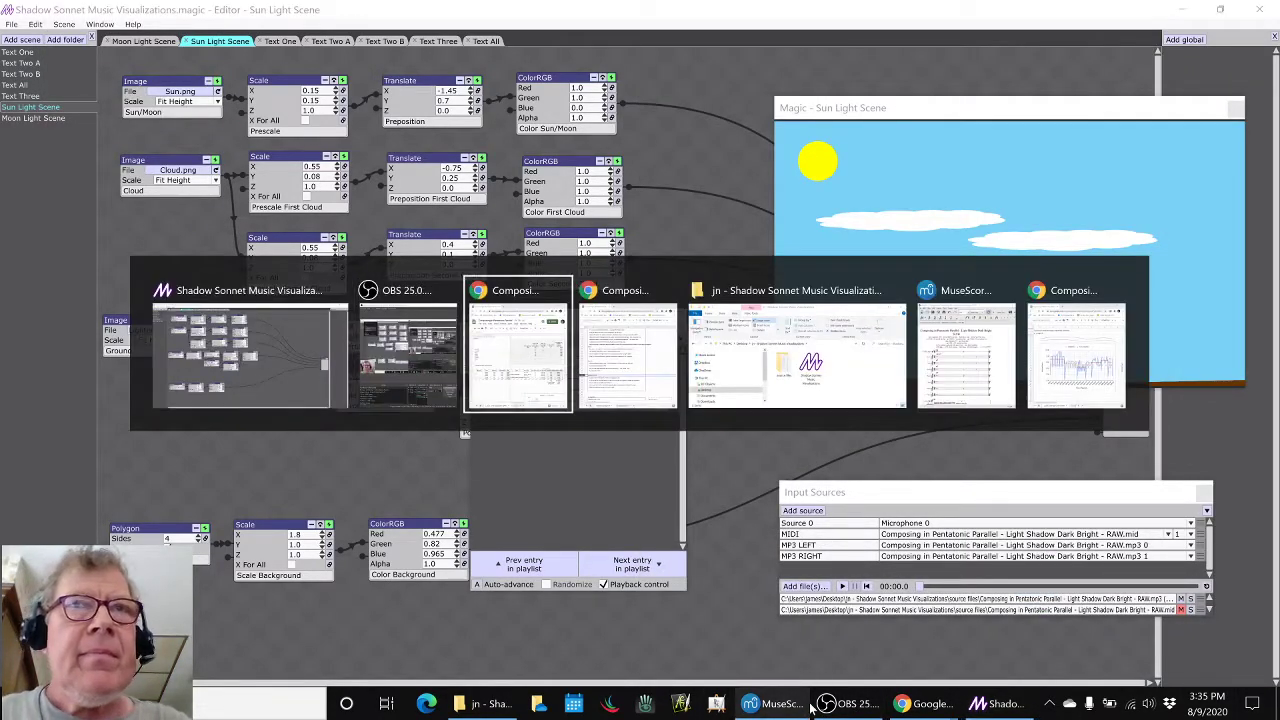
key(alt+Tab)
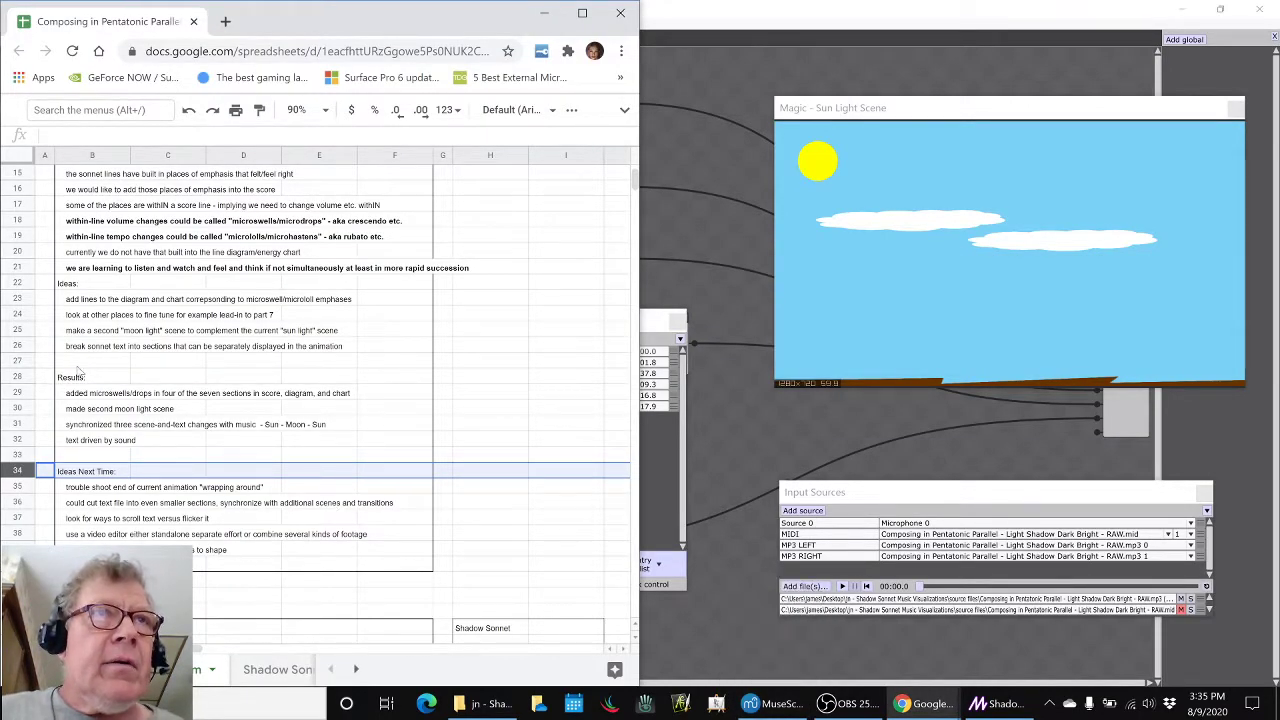
- Append 'and score' to the B23 idea so it lists diagram, chart and score
click(80, 302)
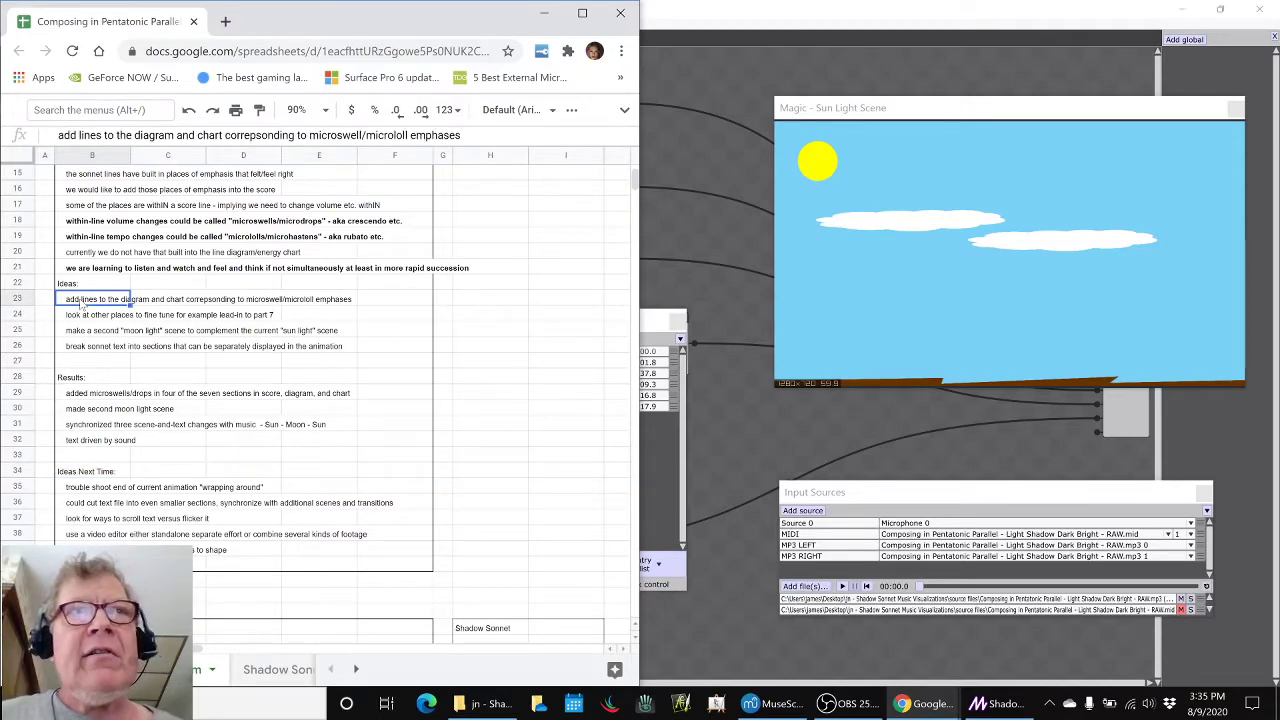
double_click(80, 304)
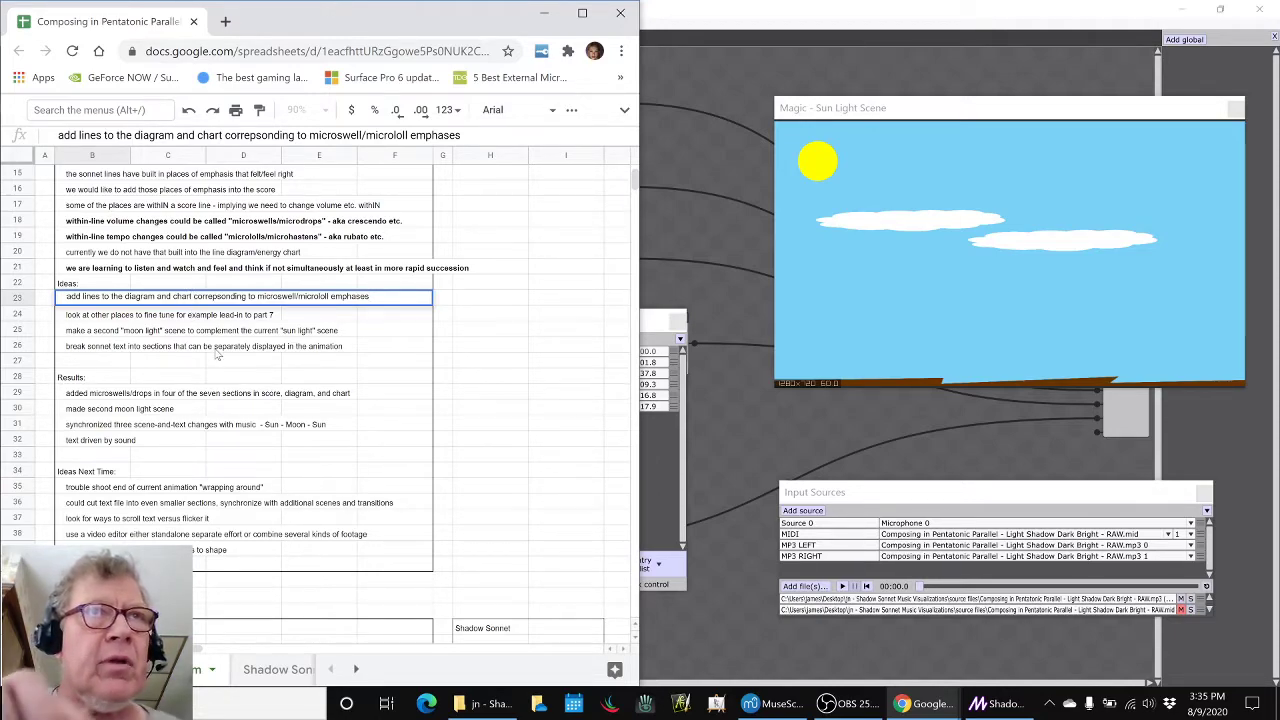
key(Caps_Lock)
text(NS A)
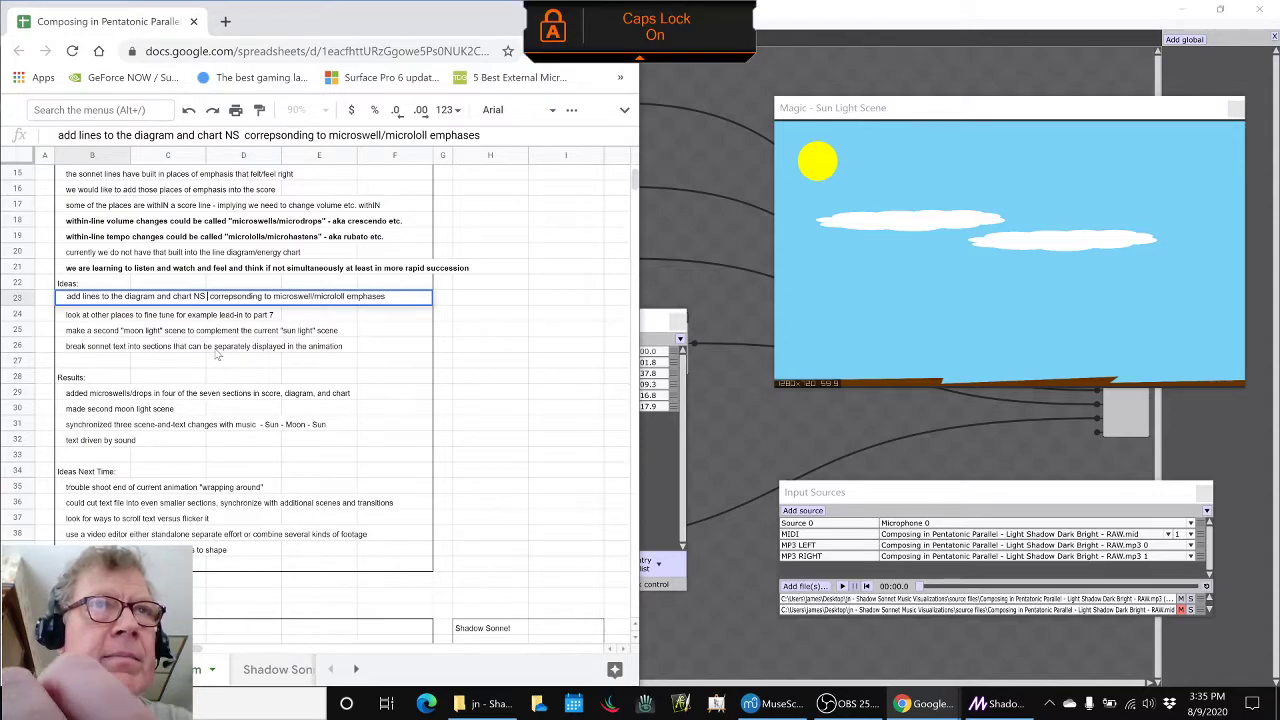
key(Caps_Lock)
key(BackSpace)
key(BackSpace)
key(BackSpace)
key(BackSpace)
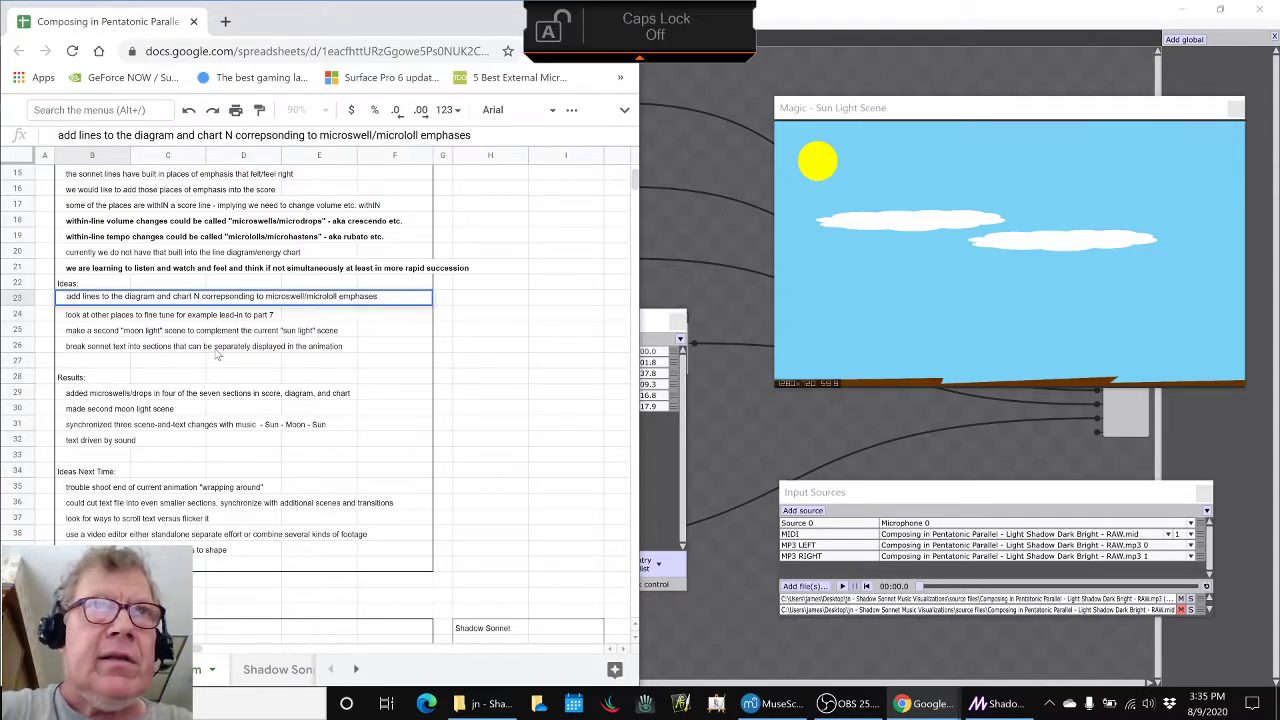
text(and )
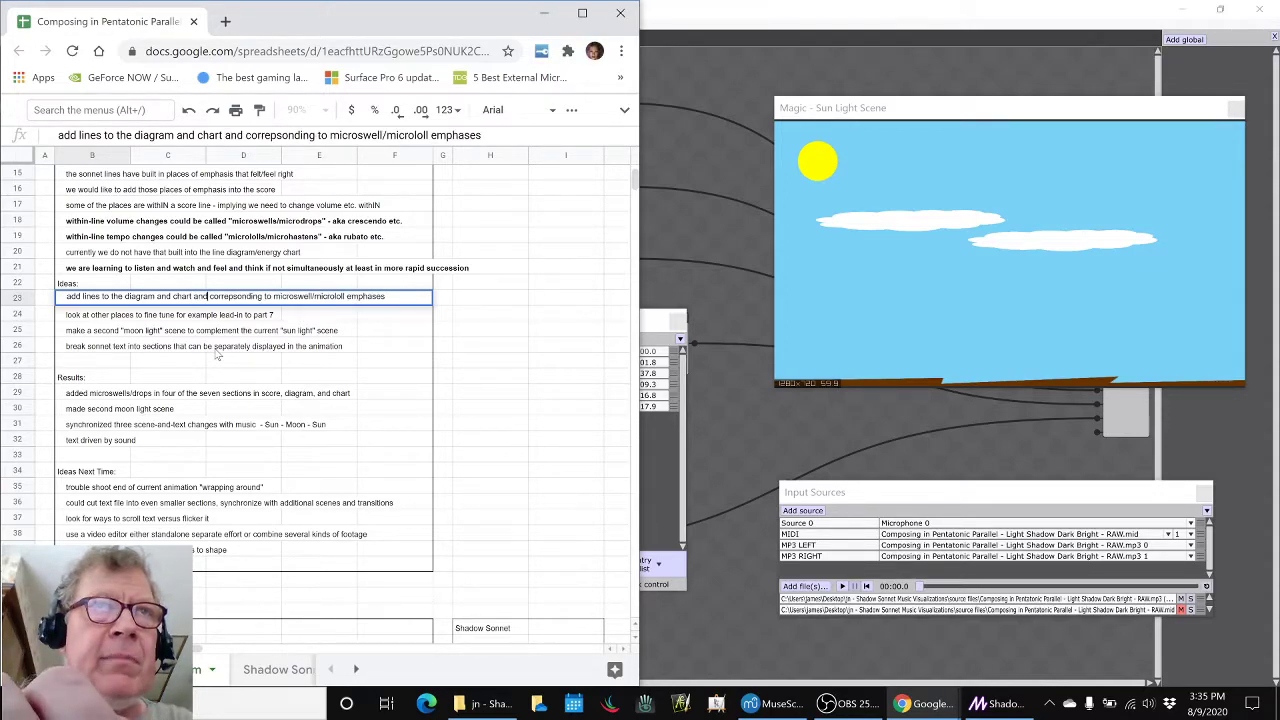
text(score)
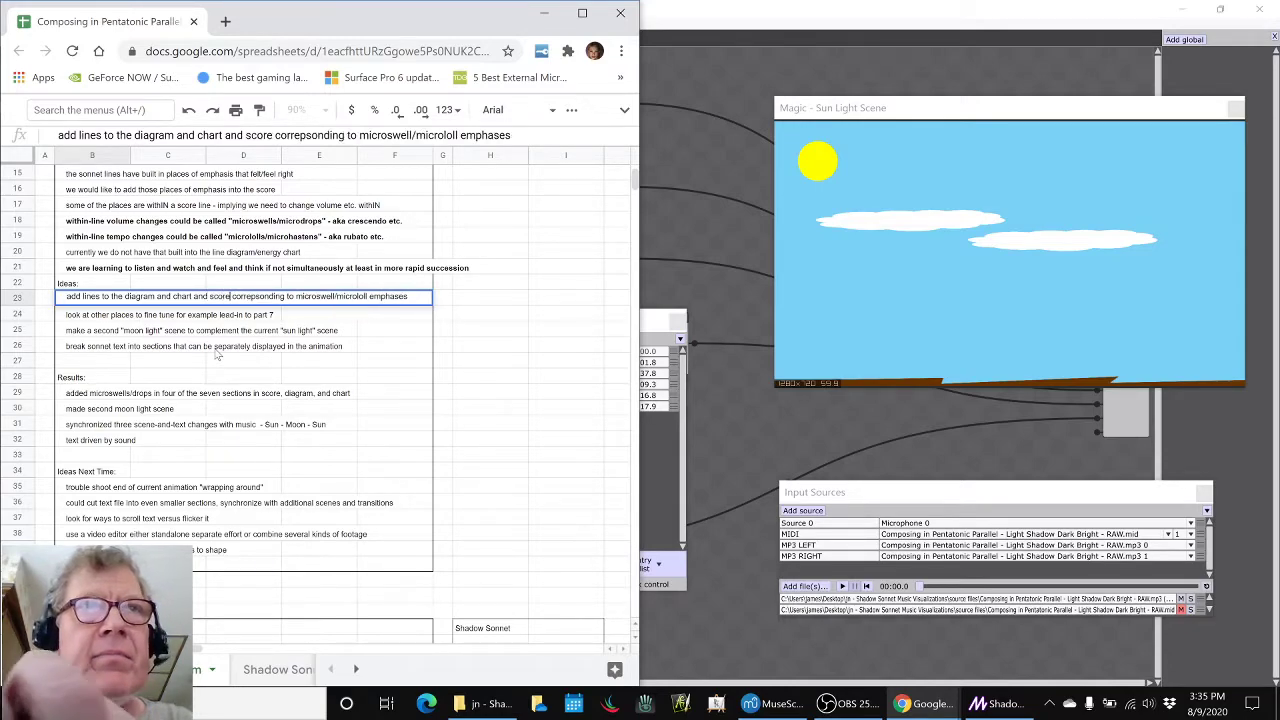
key(Return)
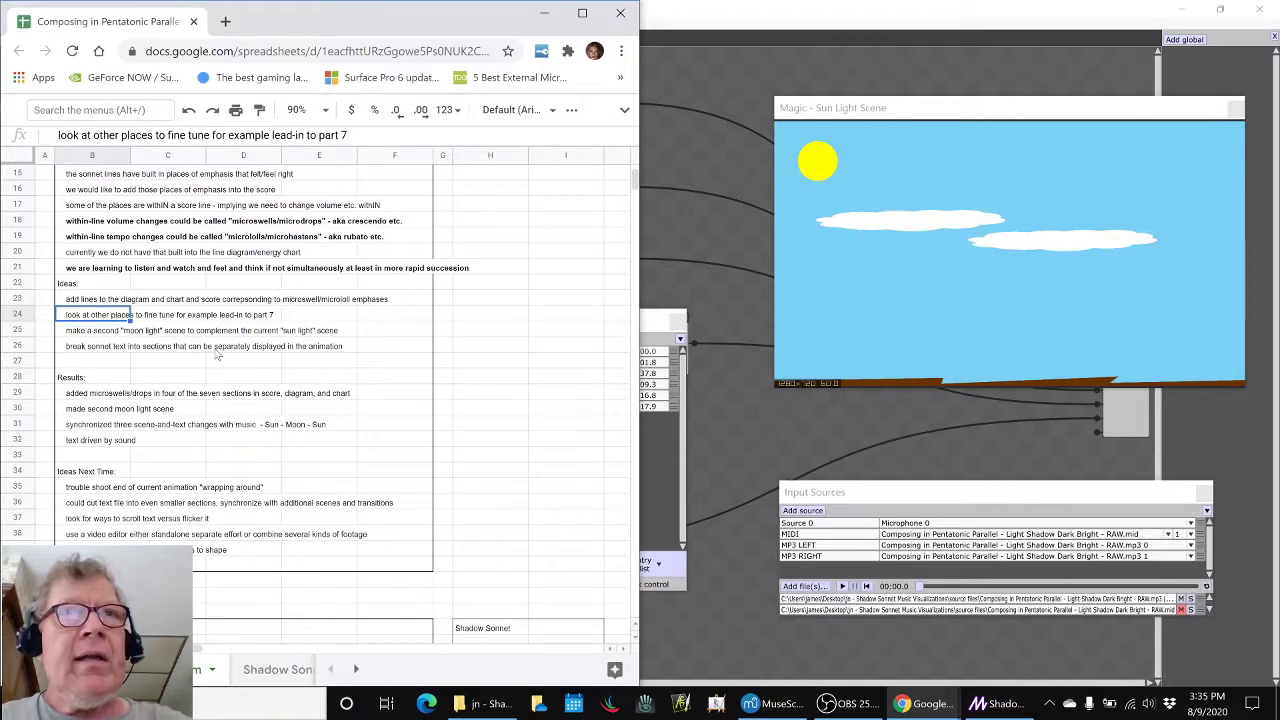
key(alt+Tab)
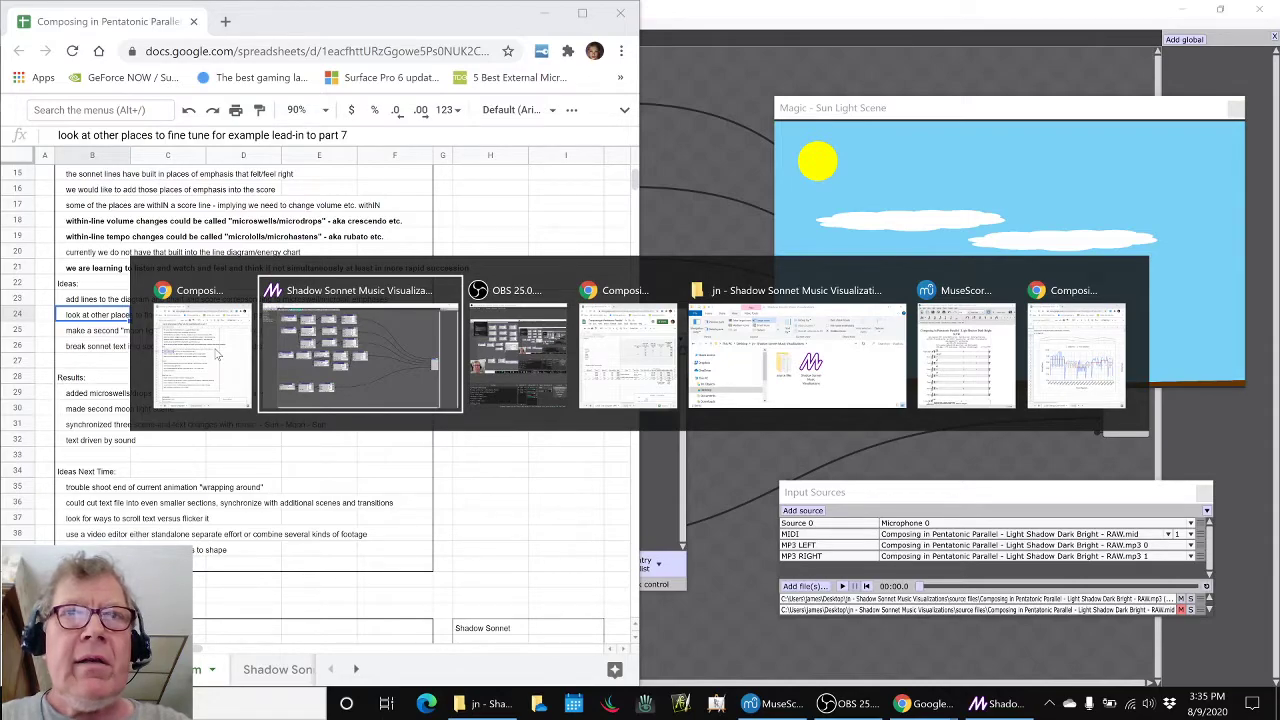
- Check the ENERGY formula in D61 and bars in J61, then bring MuseScore forward
key(alt+Tab)
key(alt+Tab)
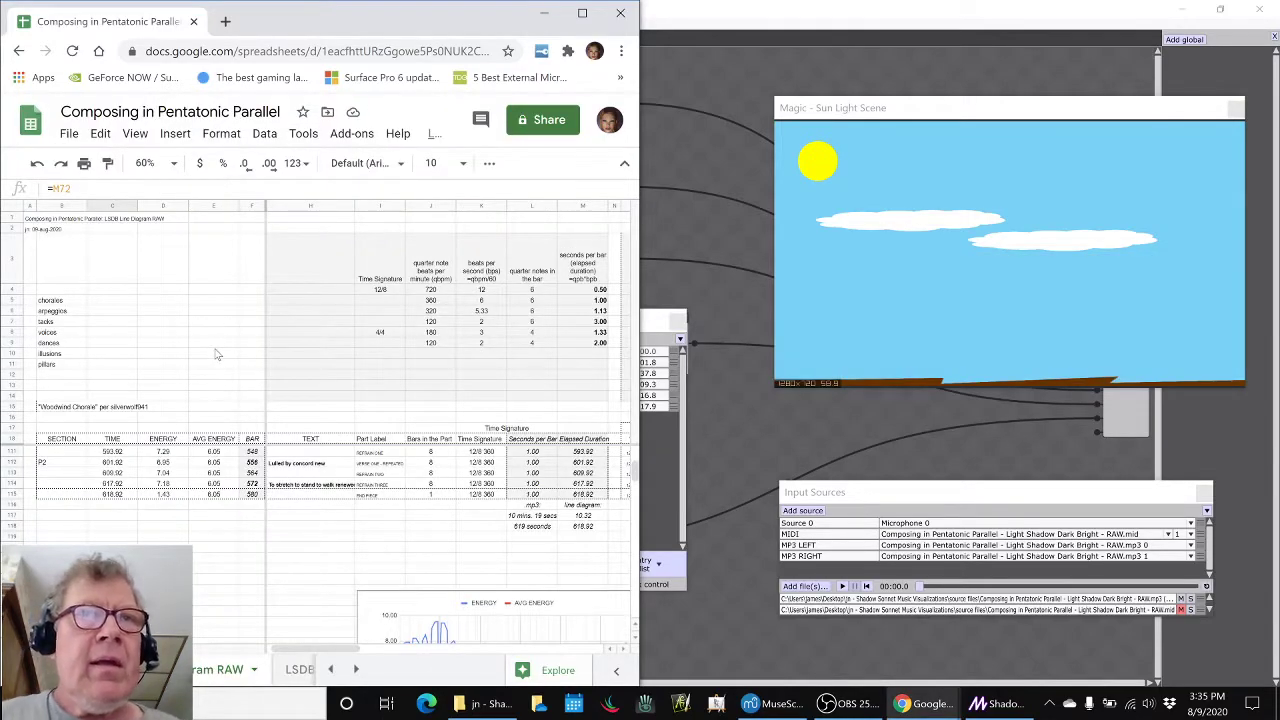
scroll(333, 541, up, 10)
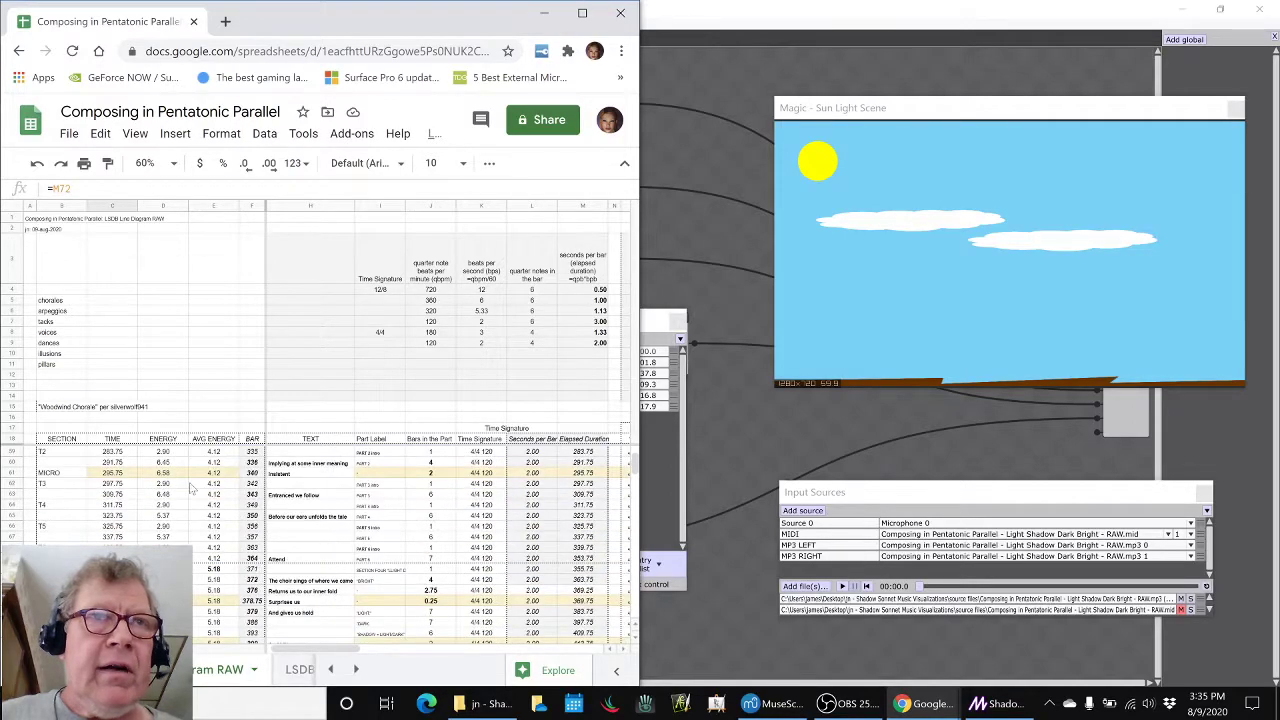
click(160, 474)
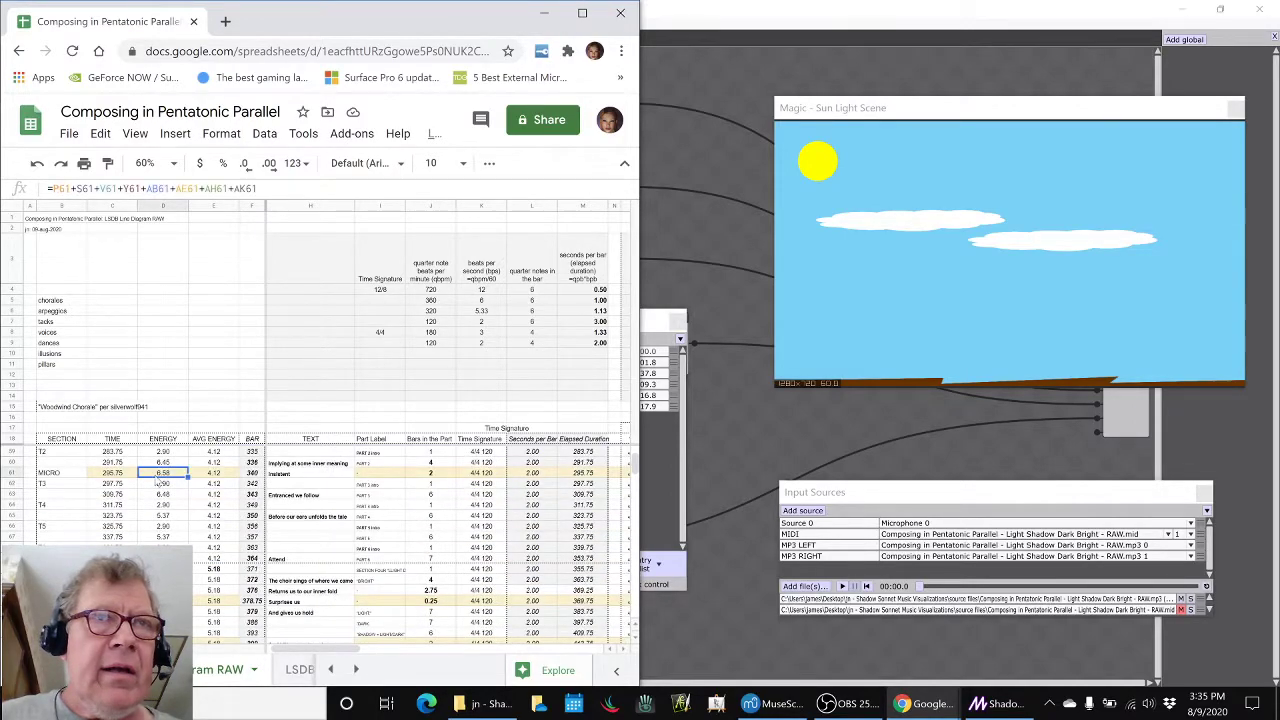
click(425, 474)
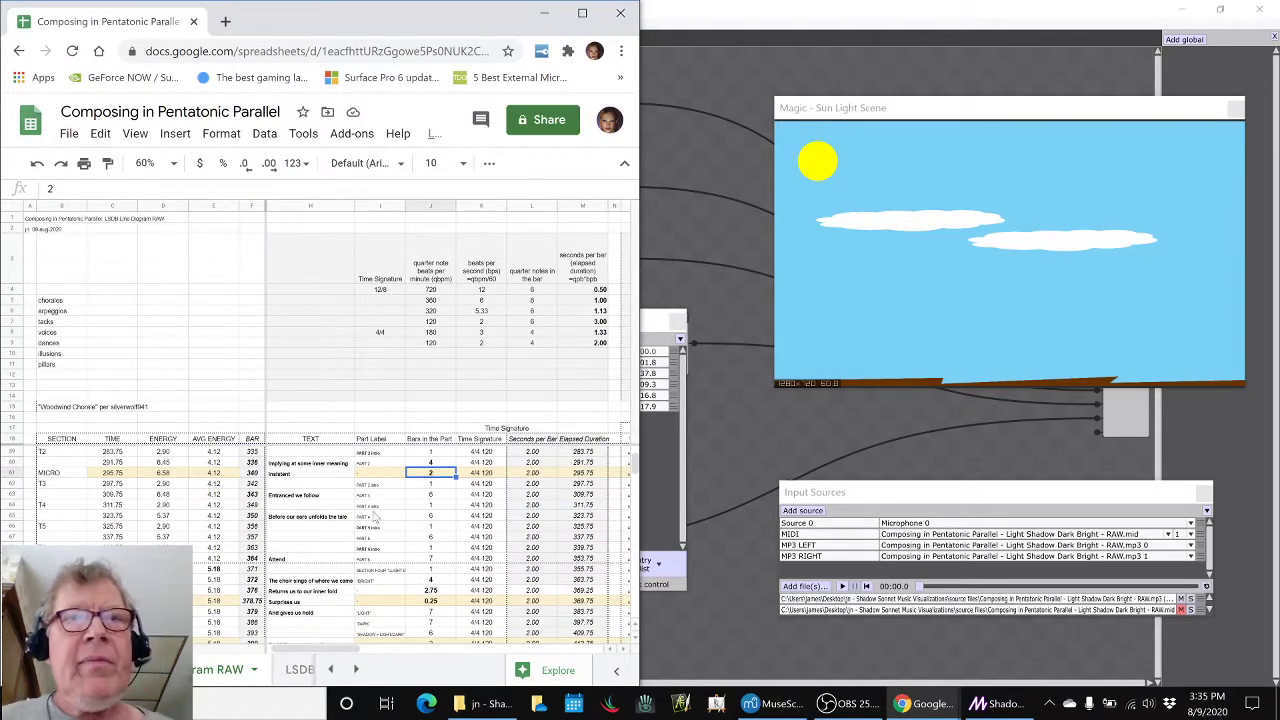
click(766, 706)
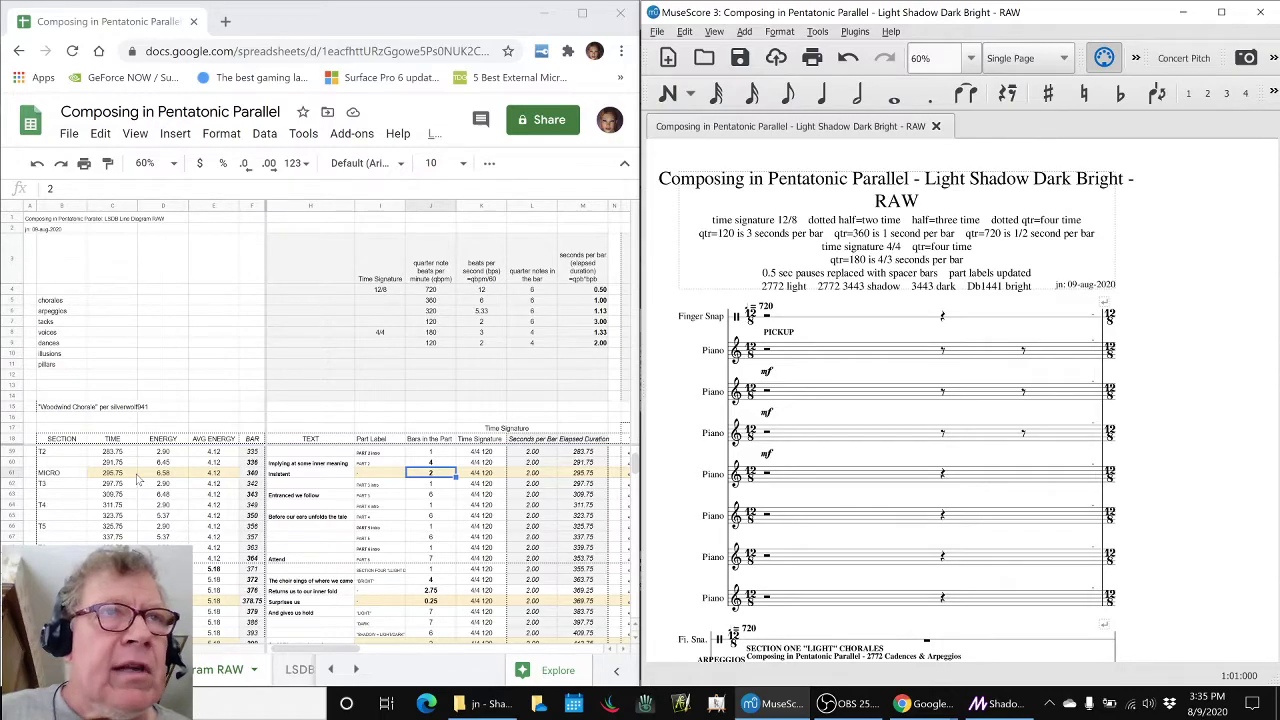
- Check the BAR formula in F61, then select the Insistent staff text at measure 340
click(258, 478)
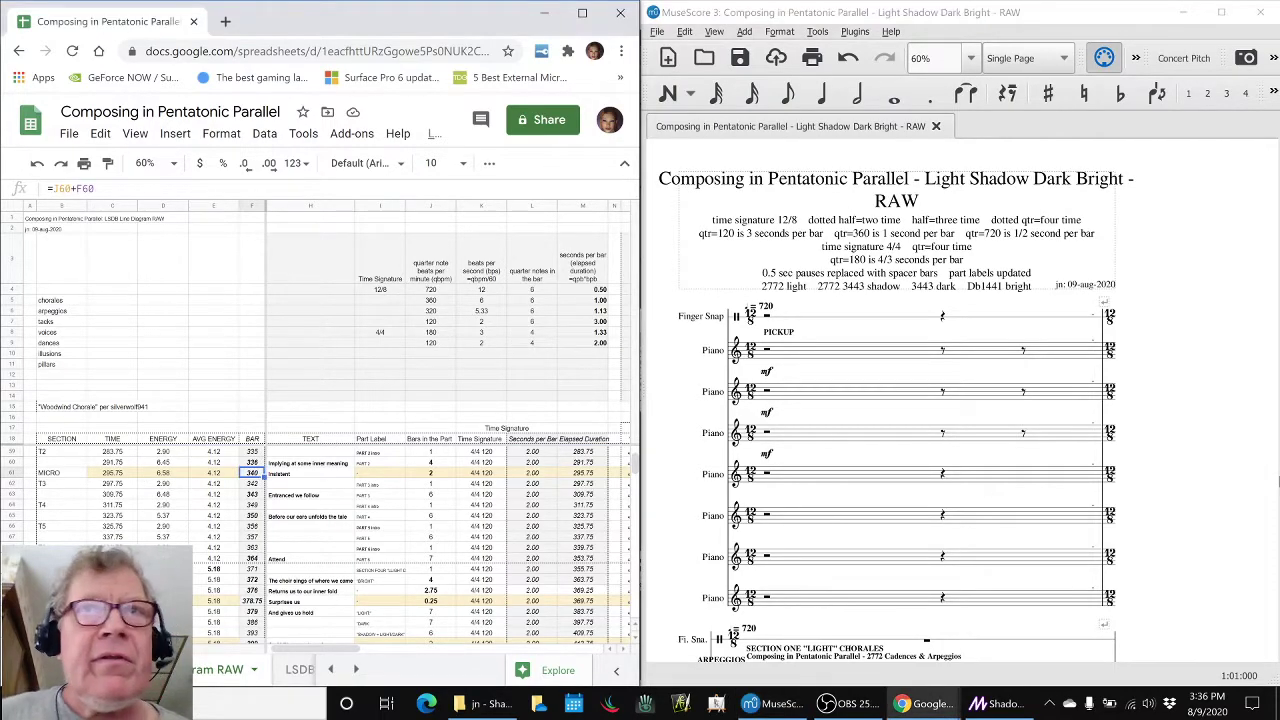
click(1216, 469)
scroll(1216, 469, down, 6)
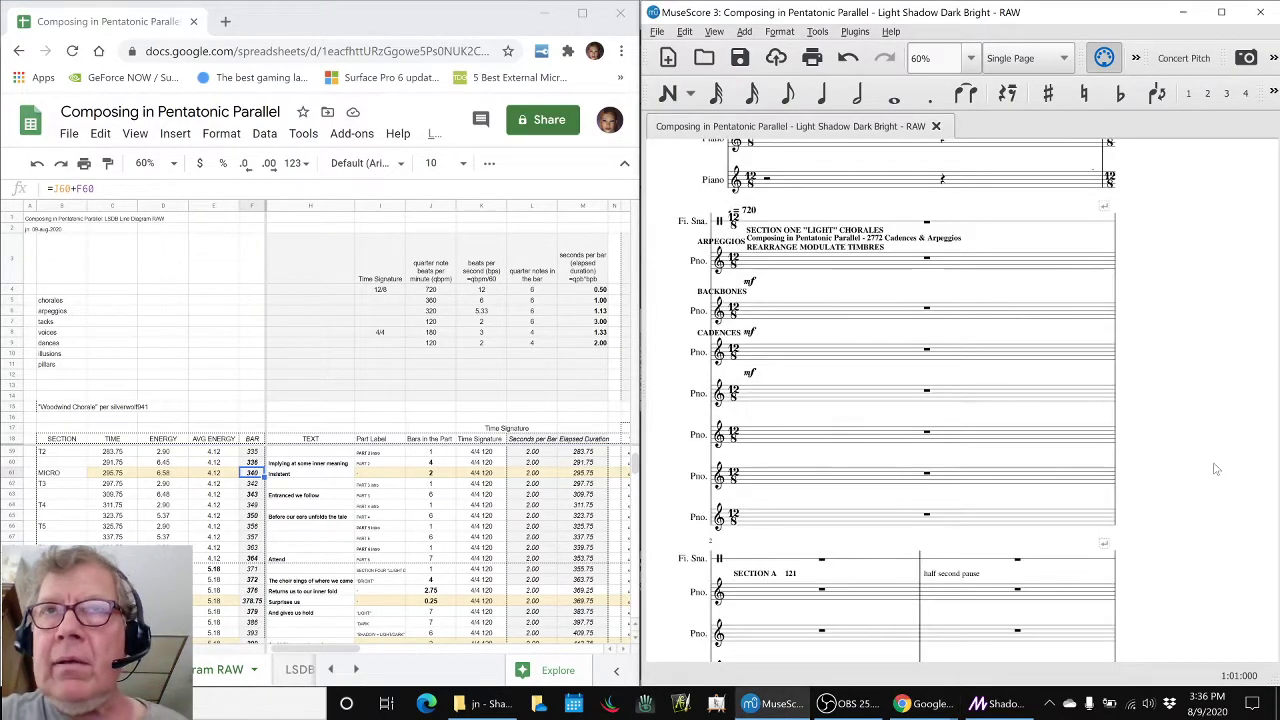
scroll(1216, 469, down, 4)
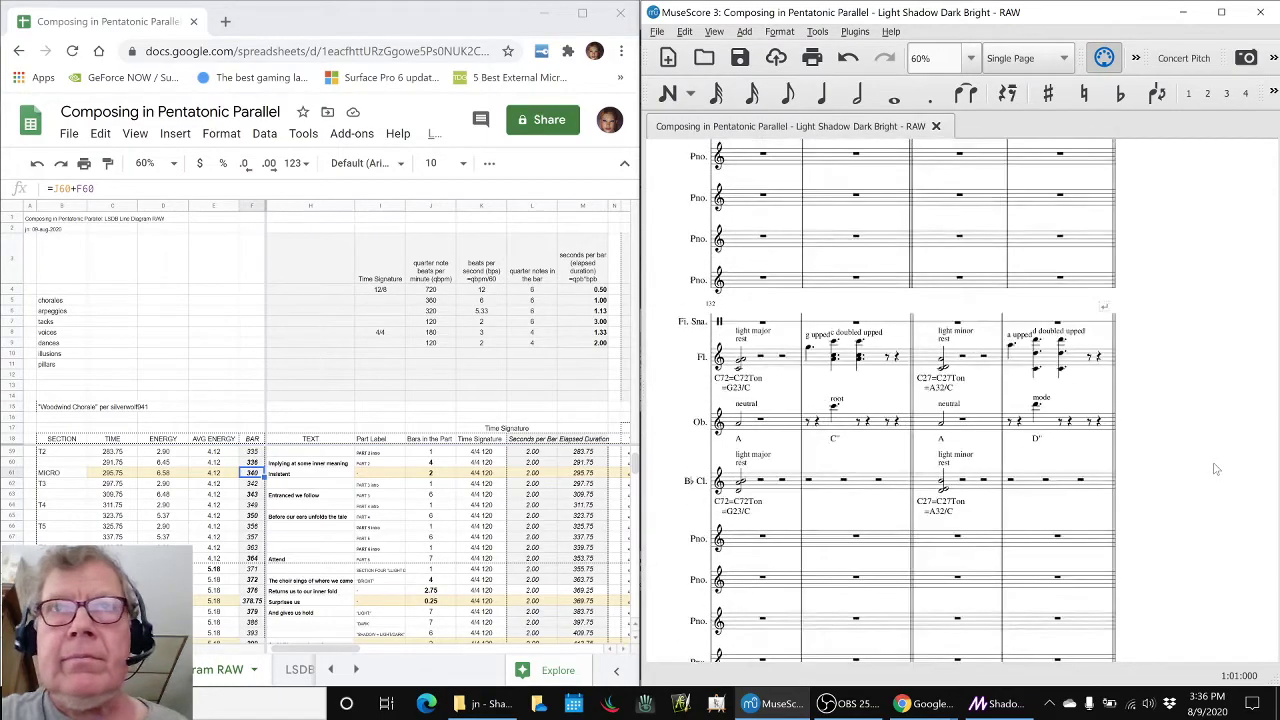
scroll(1216, 469, down, 10)
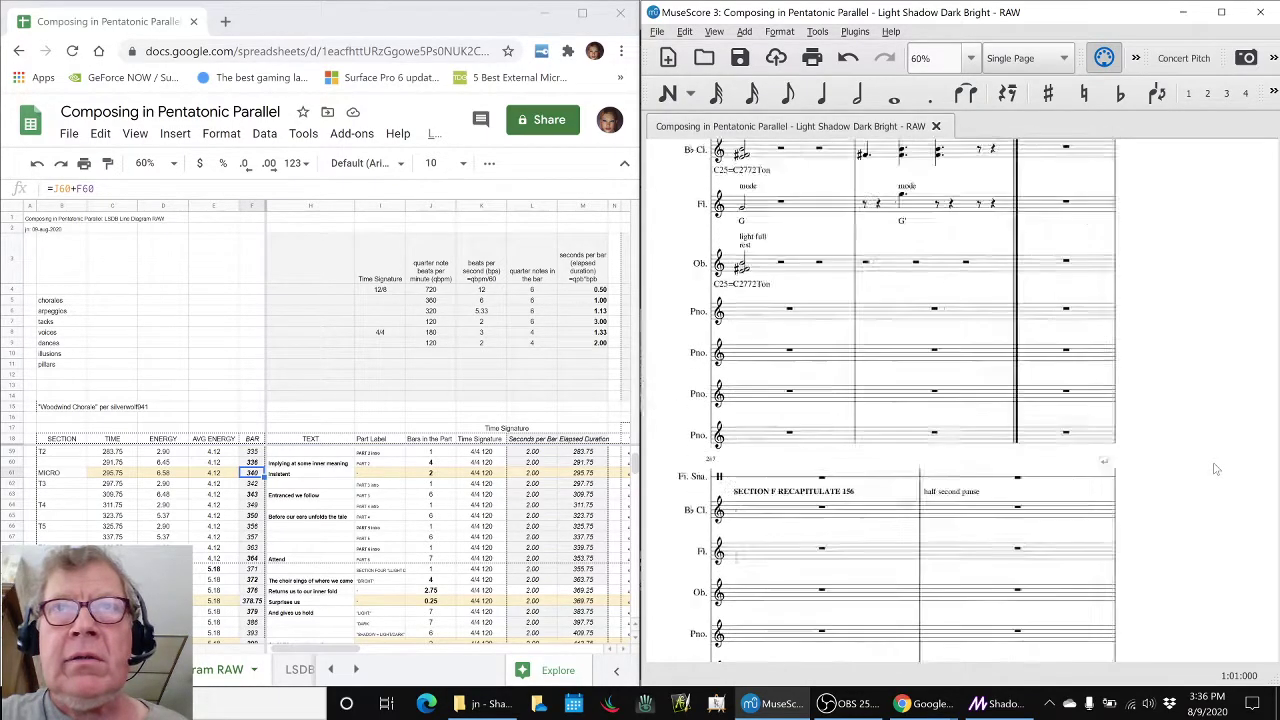
scroll(1216, 469, down, 8)
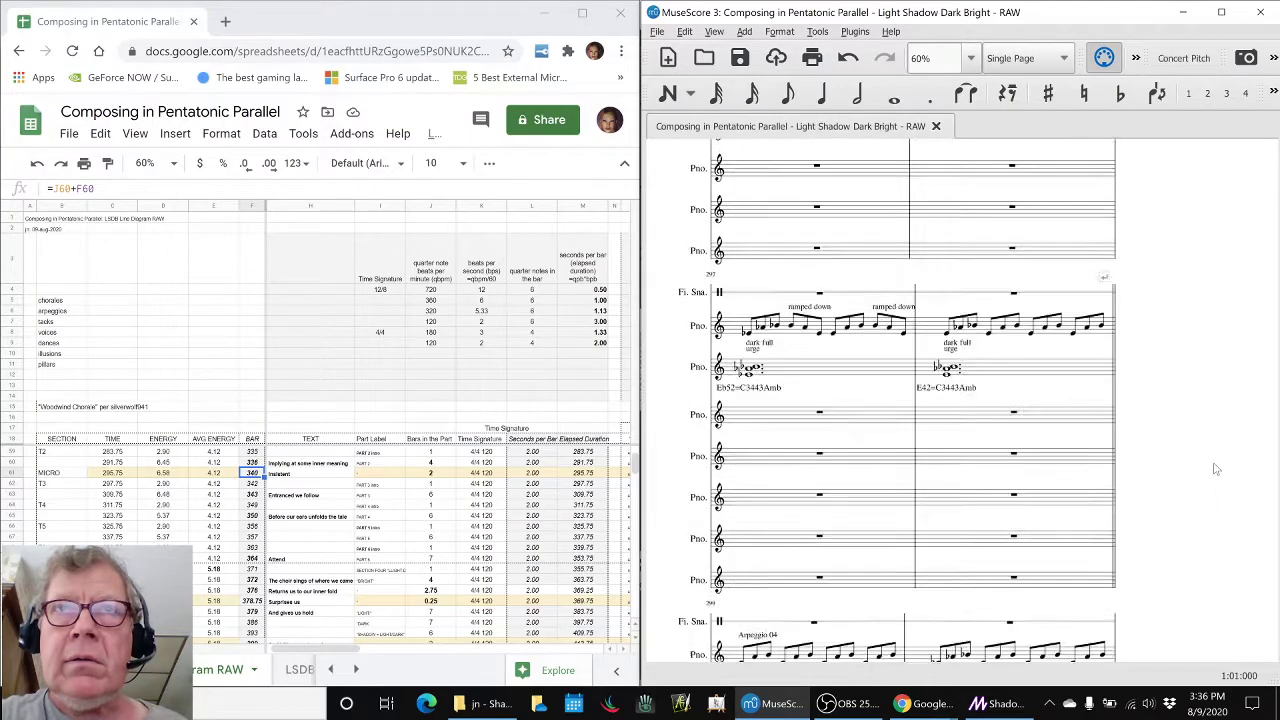
scroll(1216, 469, down, 5)
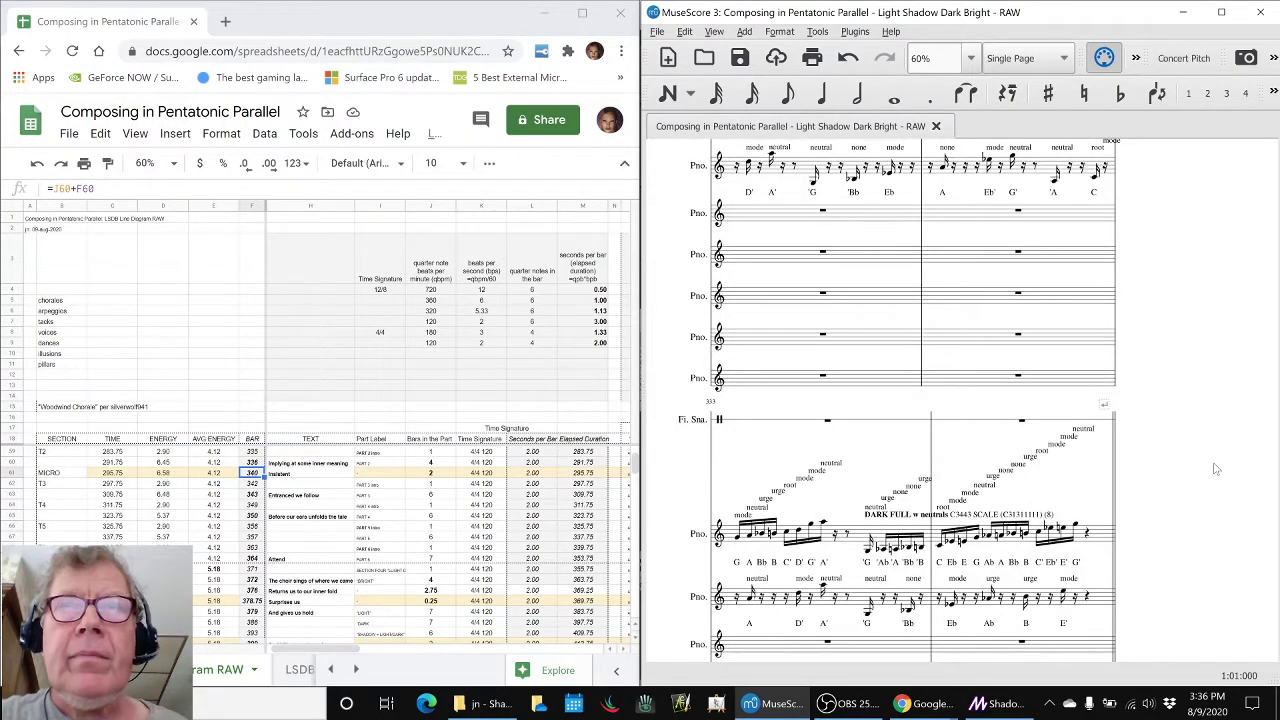
scroll(1216, 469, up, 3)
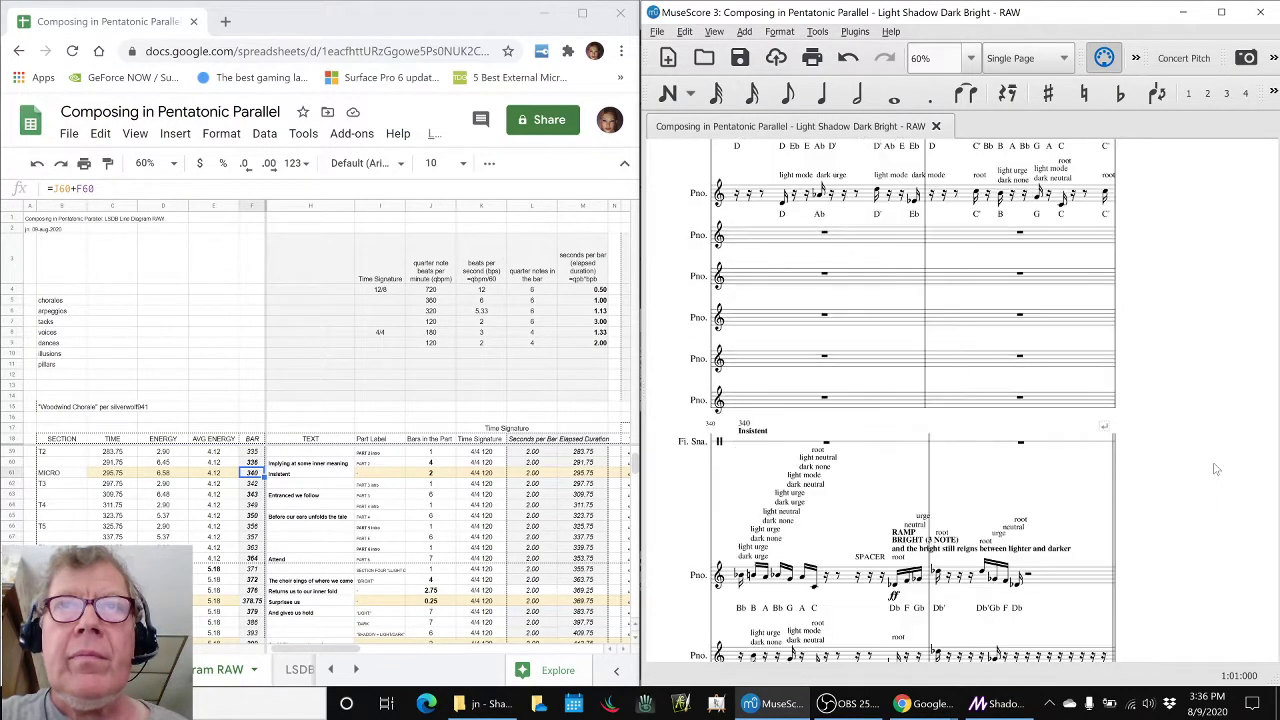
scroll(1216, 469, down, 3)
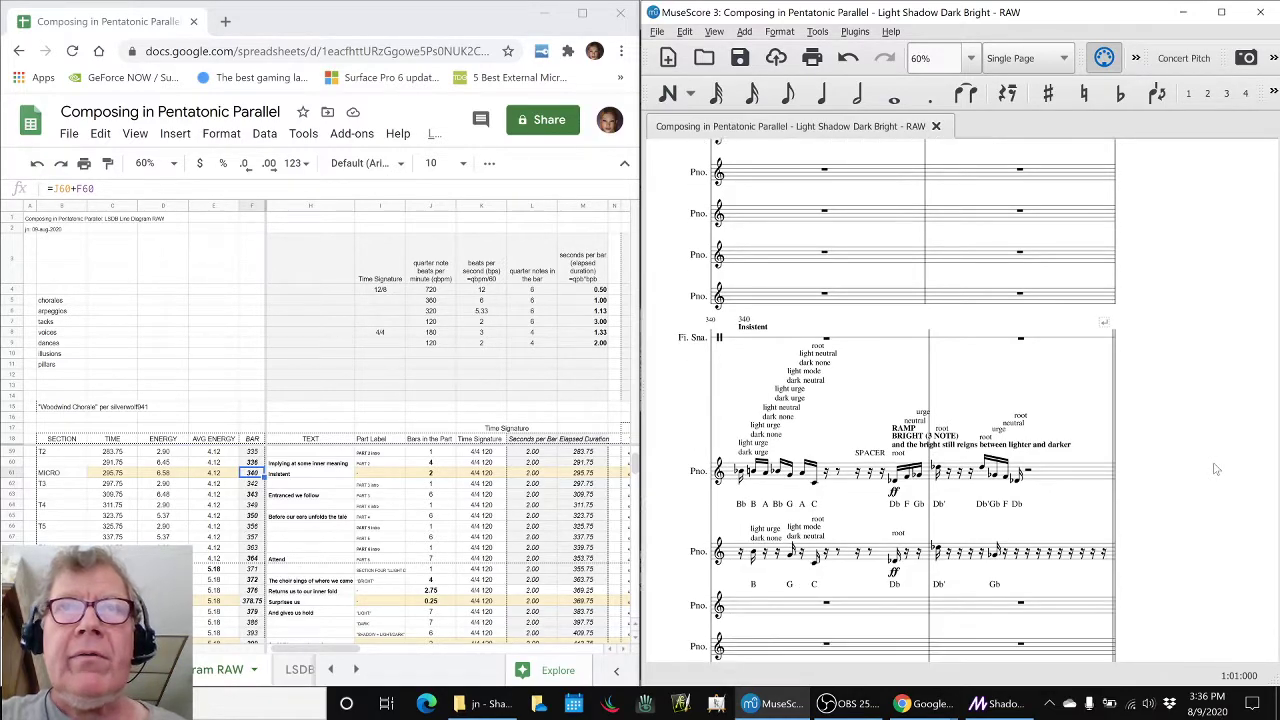
click(759, 282)
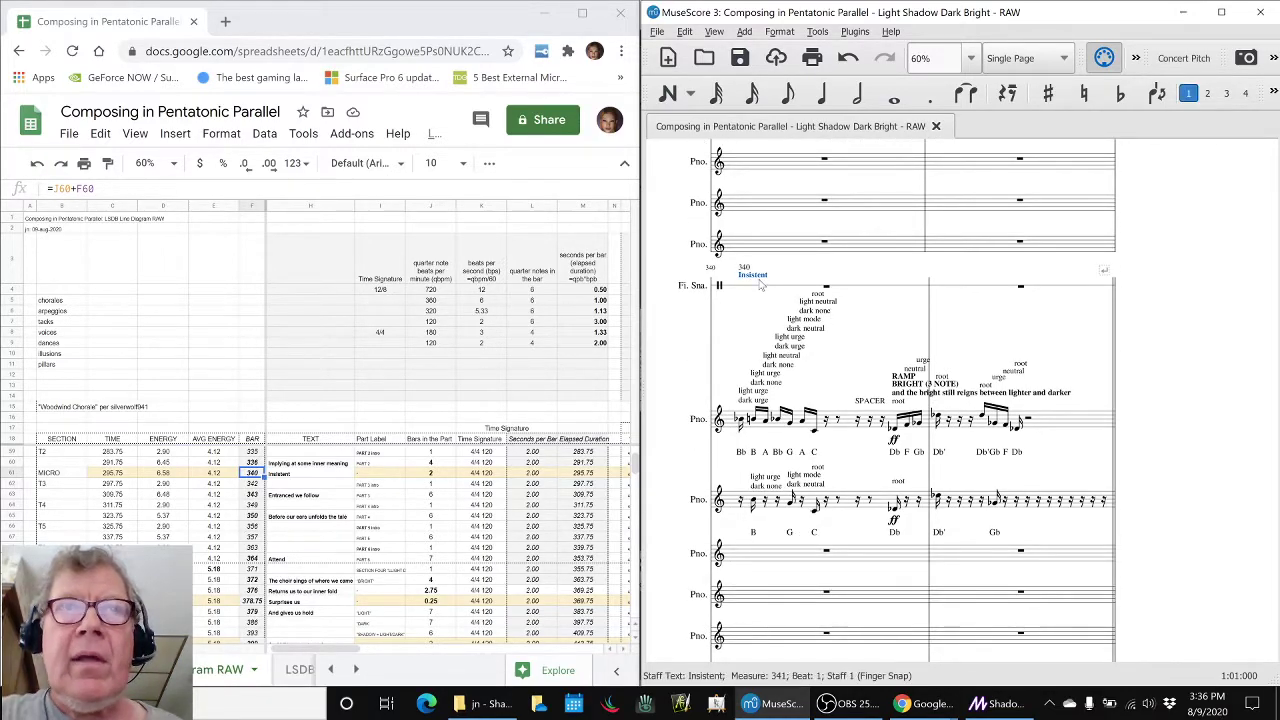
- Select cell J60 in the timing table and move toward the dynamics column
click(421, 477)
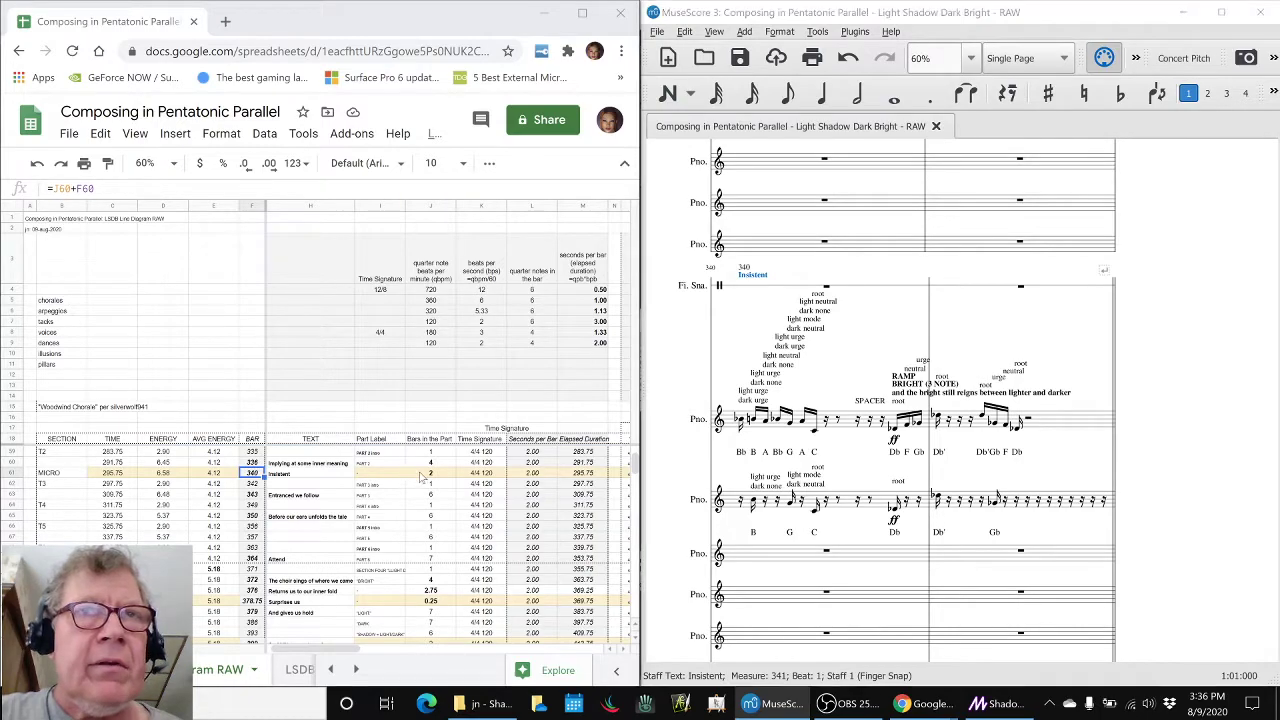
click(421, 477)
key(Right)
key(Right)
key(Right)
key(Right)
key(Right)
key(Right)
key(Right)
key(Right)
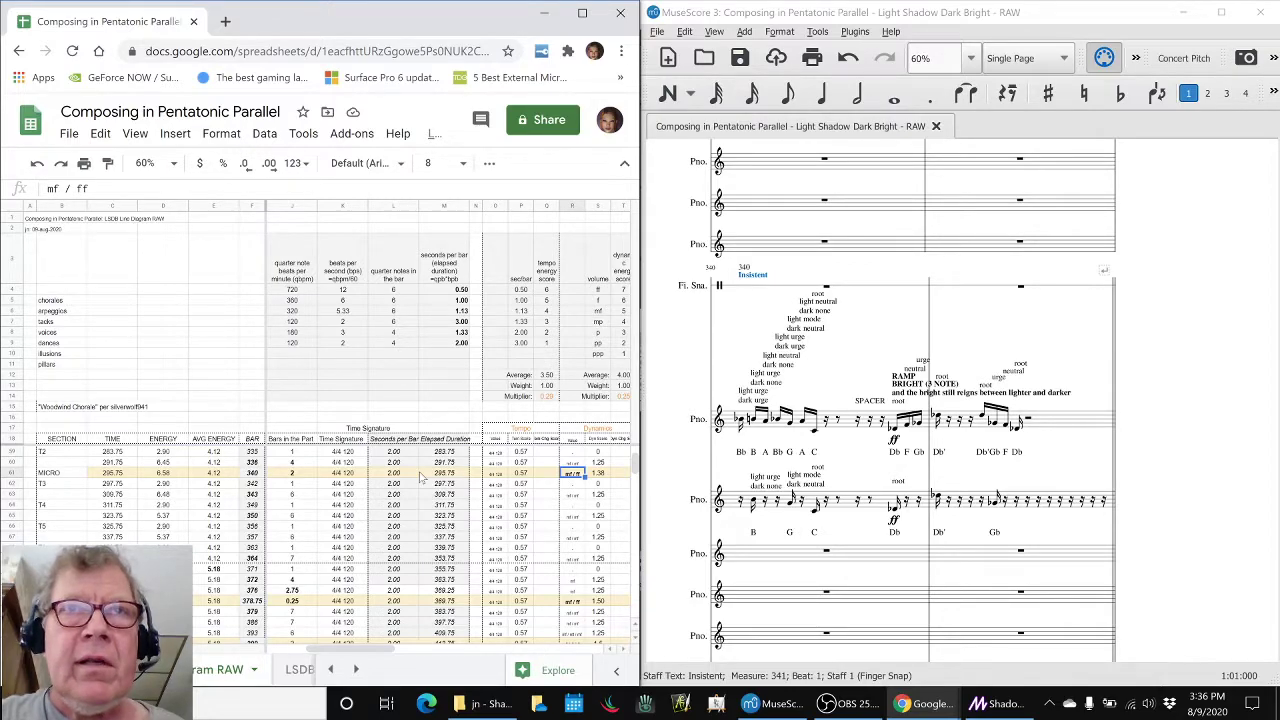
- Review the tempo and dynamics cells around bar 340, then switch to the LSDB Energy Chart sheet
key(Right)
key(Left)
key(Left)
key(Left)
key(Left)
key(Left)
key(Left)
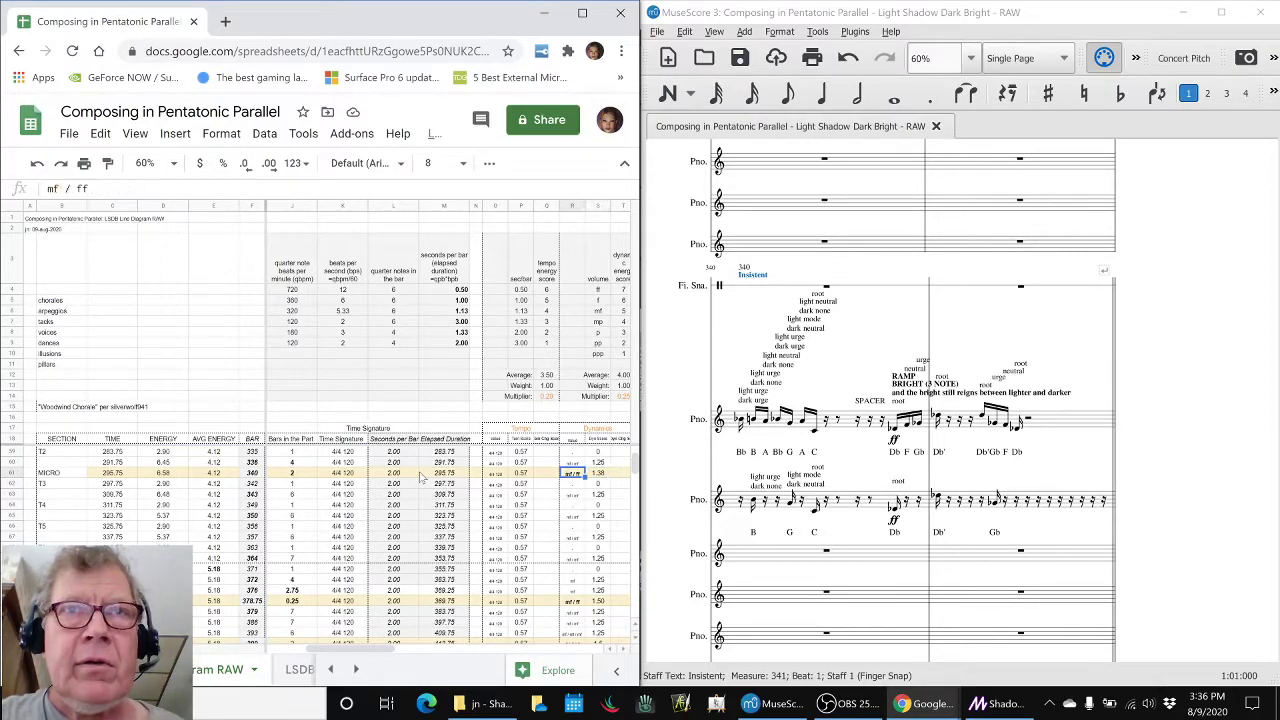
key(Left)
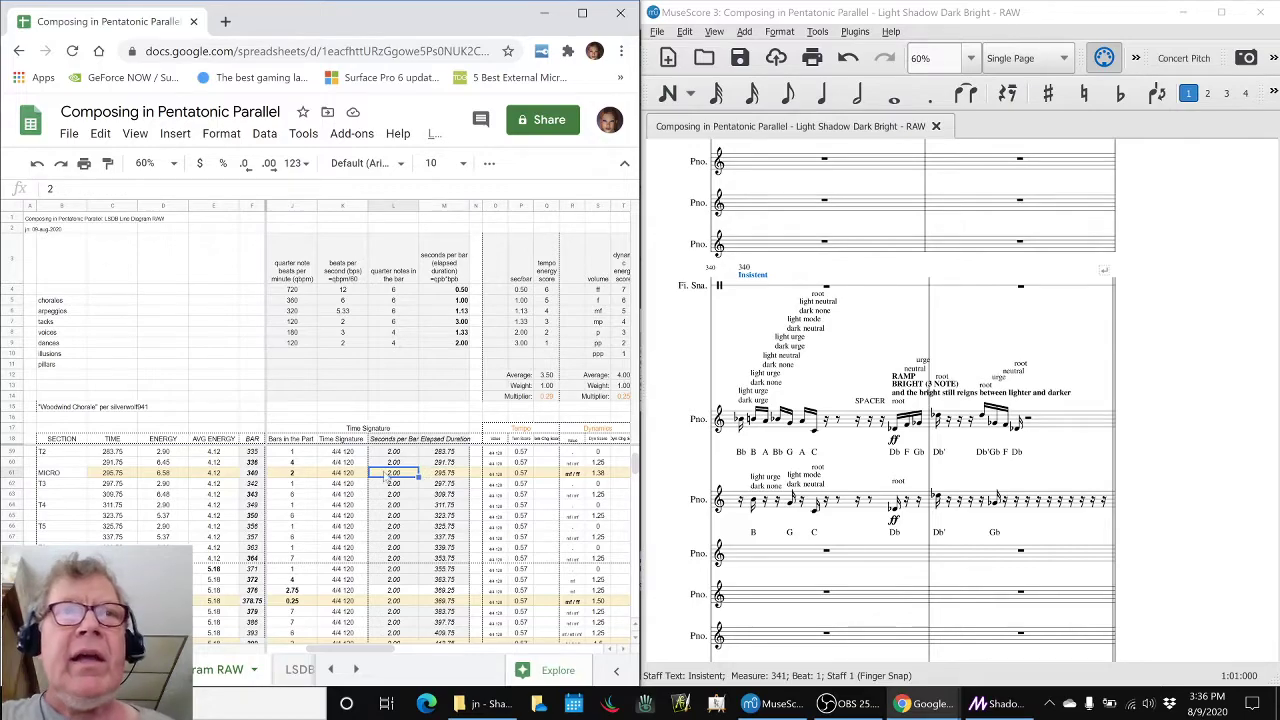
scroll(312, 553, down, 5)
scroll(313, 553, down, 3)
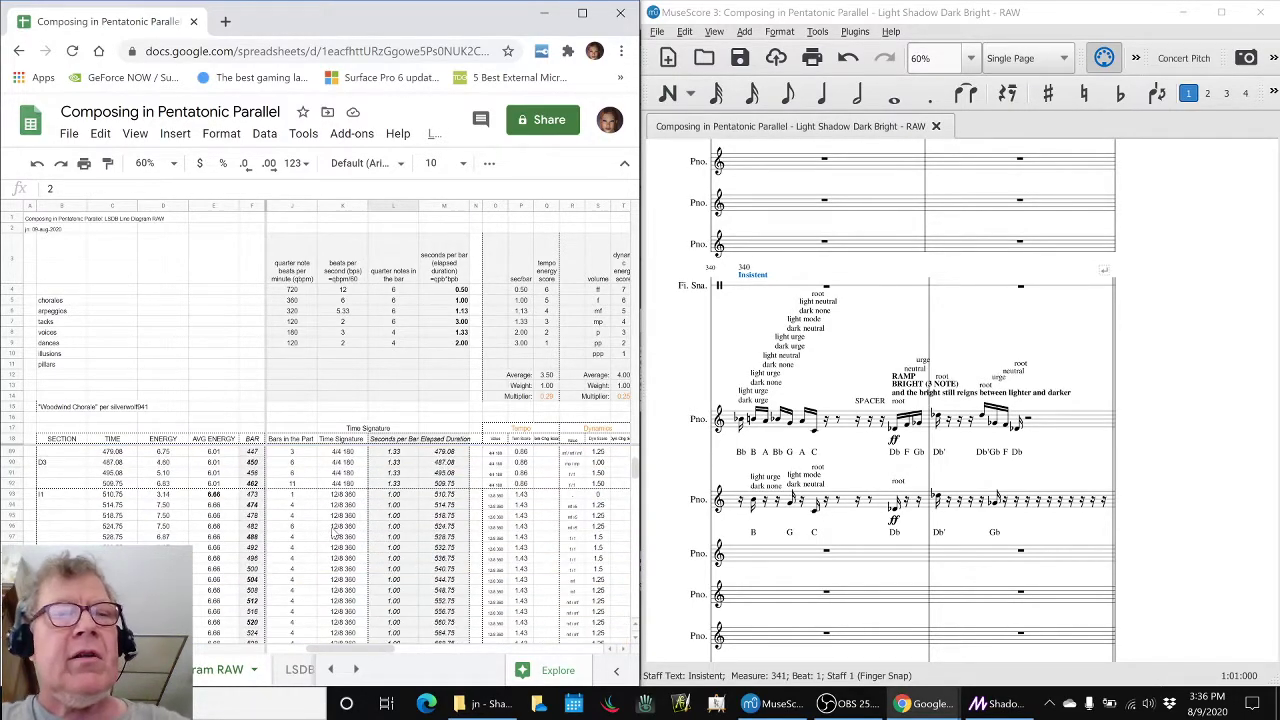
key(alt+Tab)
key(alt+Tab)
key(alt+Tab)
key(alt+Tab)
key(alt+Tab)
key(alt+Tab)
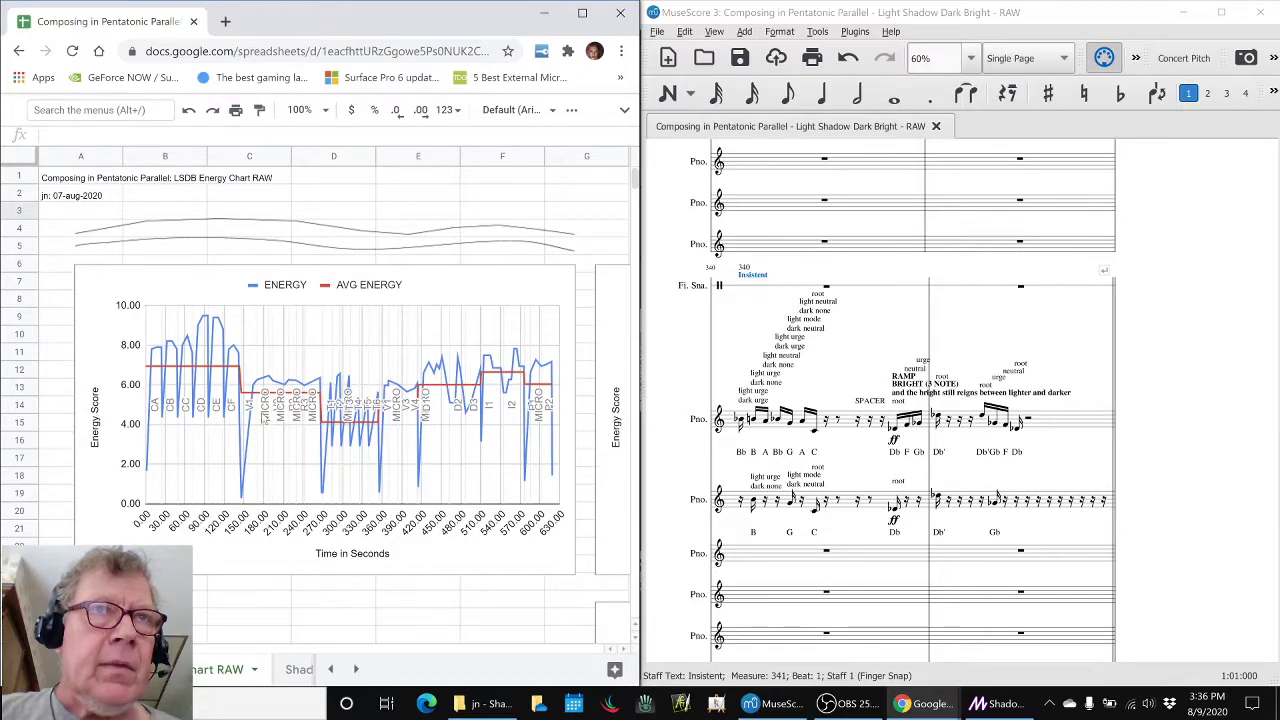
click(282, 427)
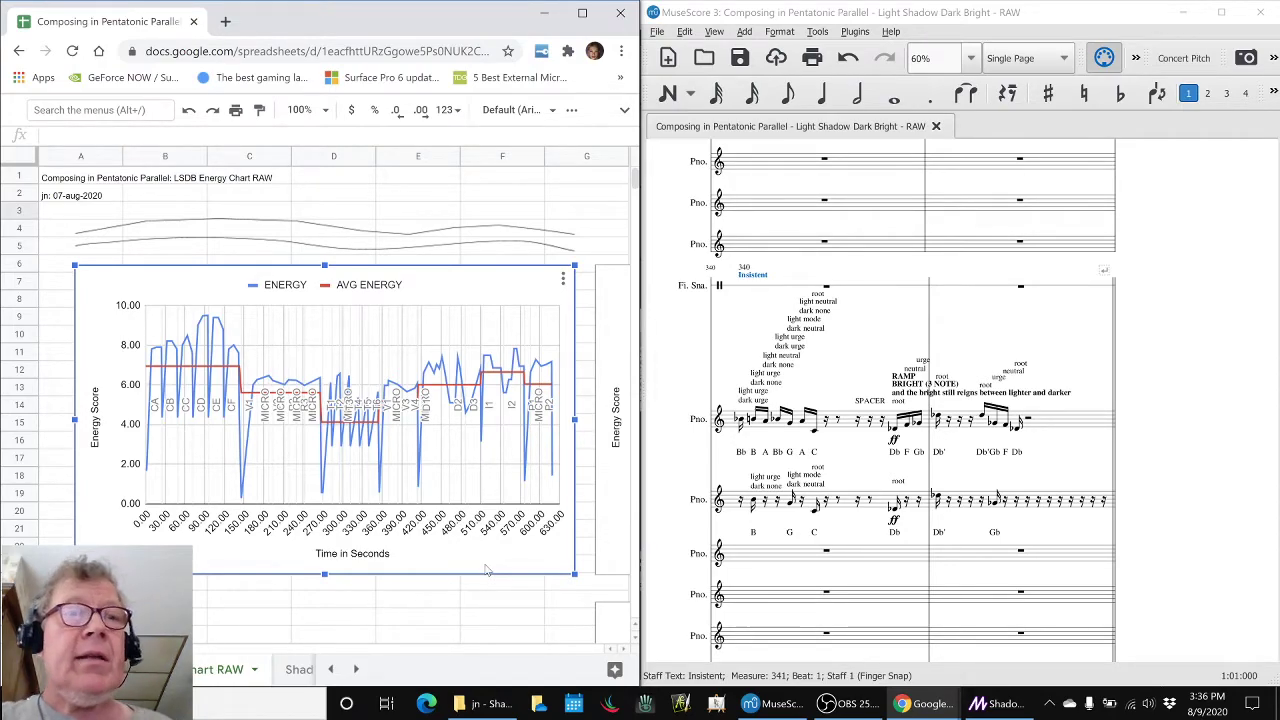
- Review ideas B25 and B26 (second moon light scene, sectioned sonnet text), then return to Magic
key(alt+Tab)
key(alt+Tab)
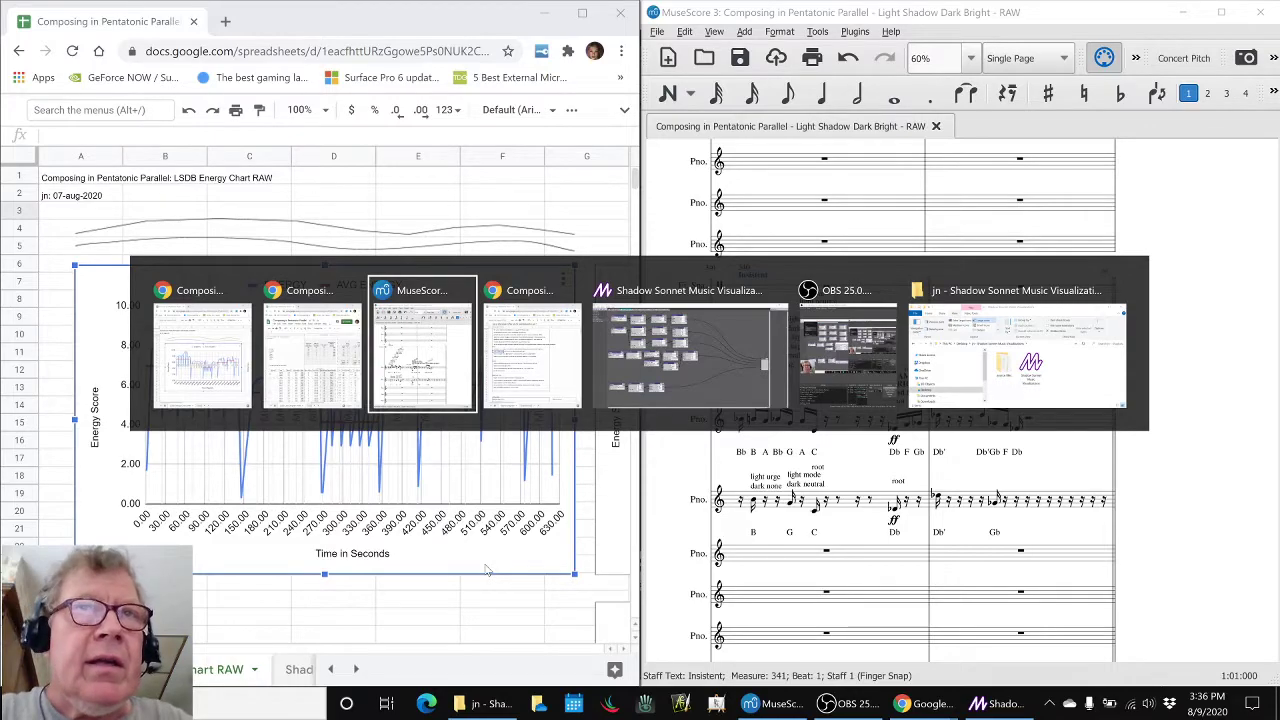
key(alt+Tab)
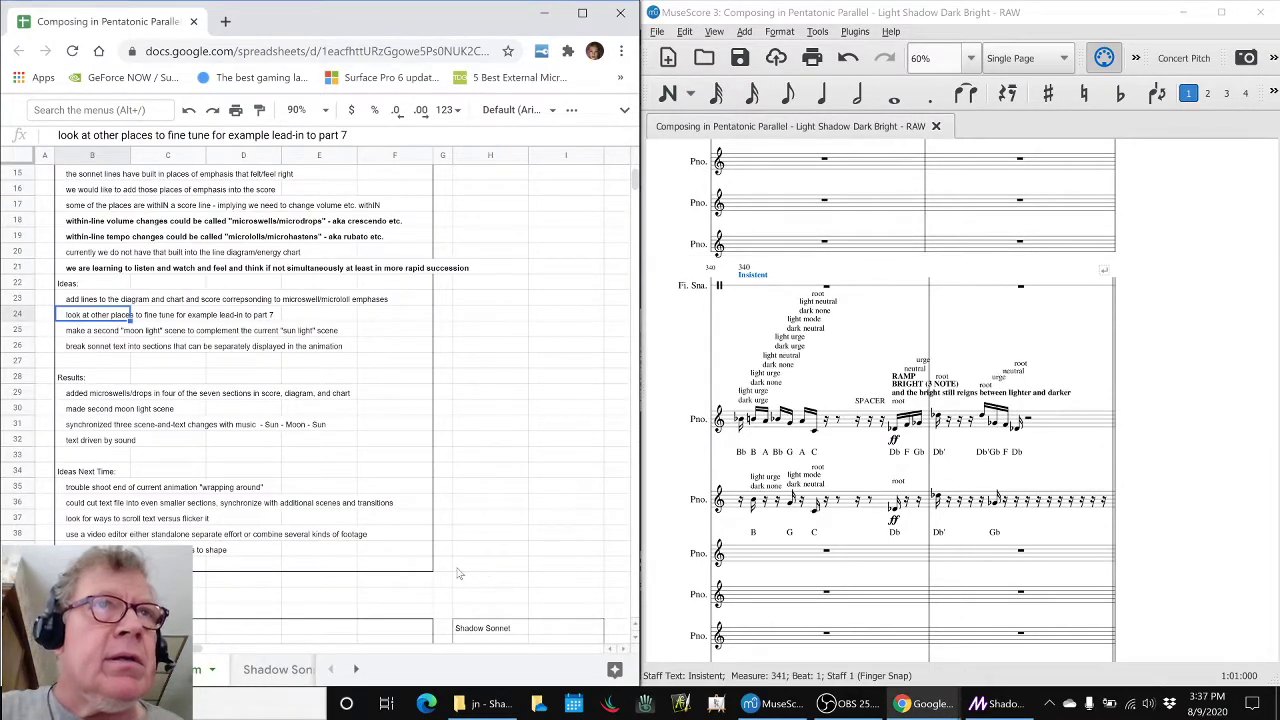
click(113, 336)
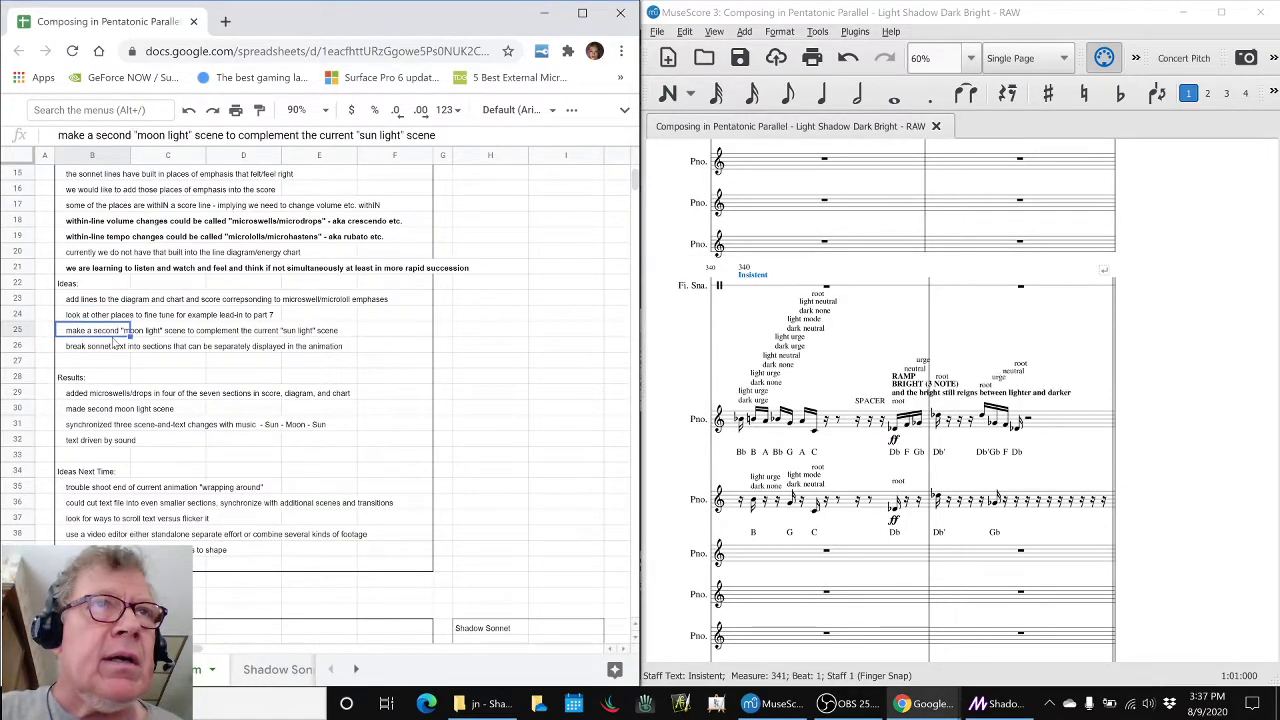
click(115, 346)
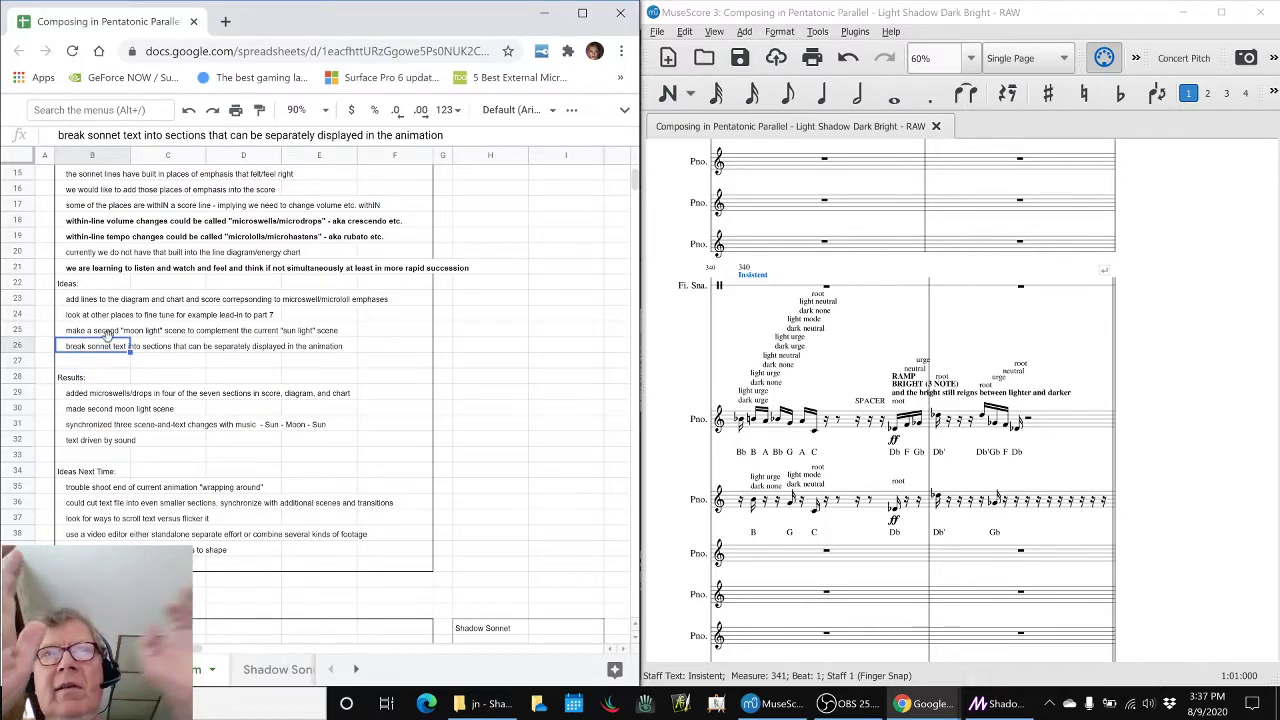
key(alt+Tab)
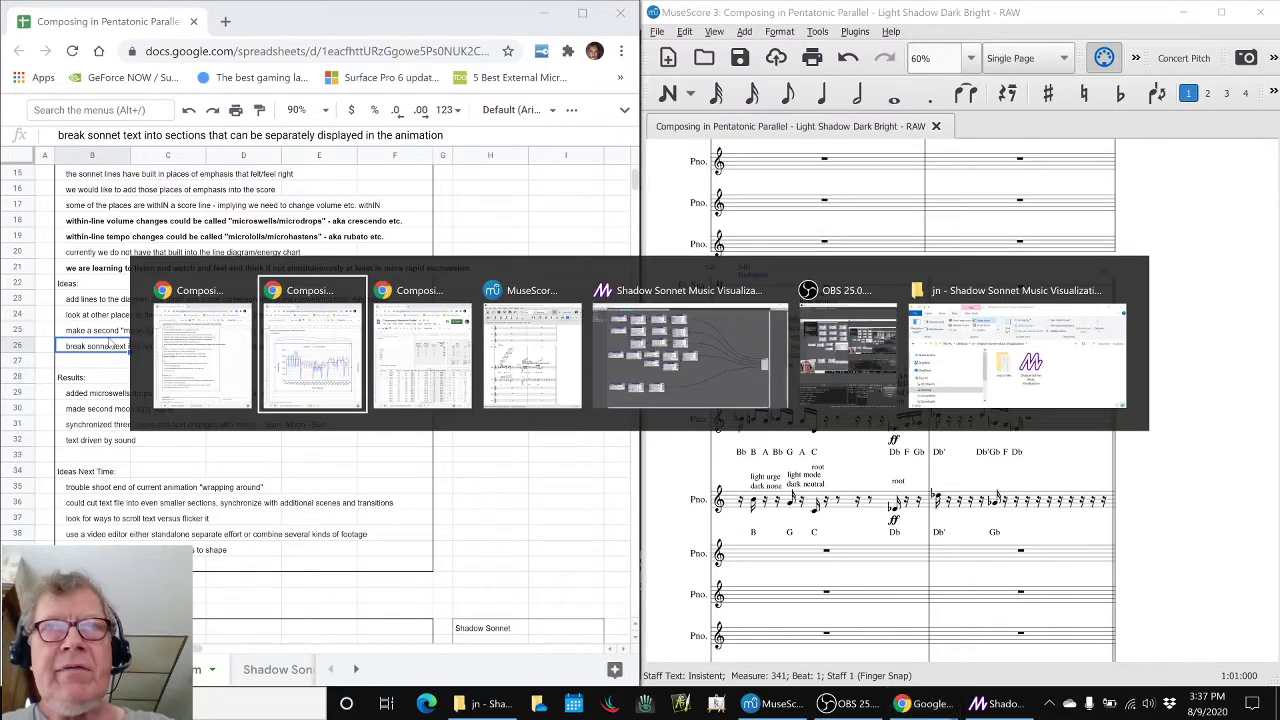
key(alt+Tab)
key(alt+Tab)
key(alt+Tab)
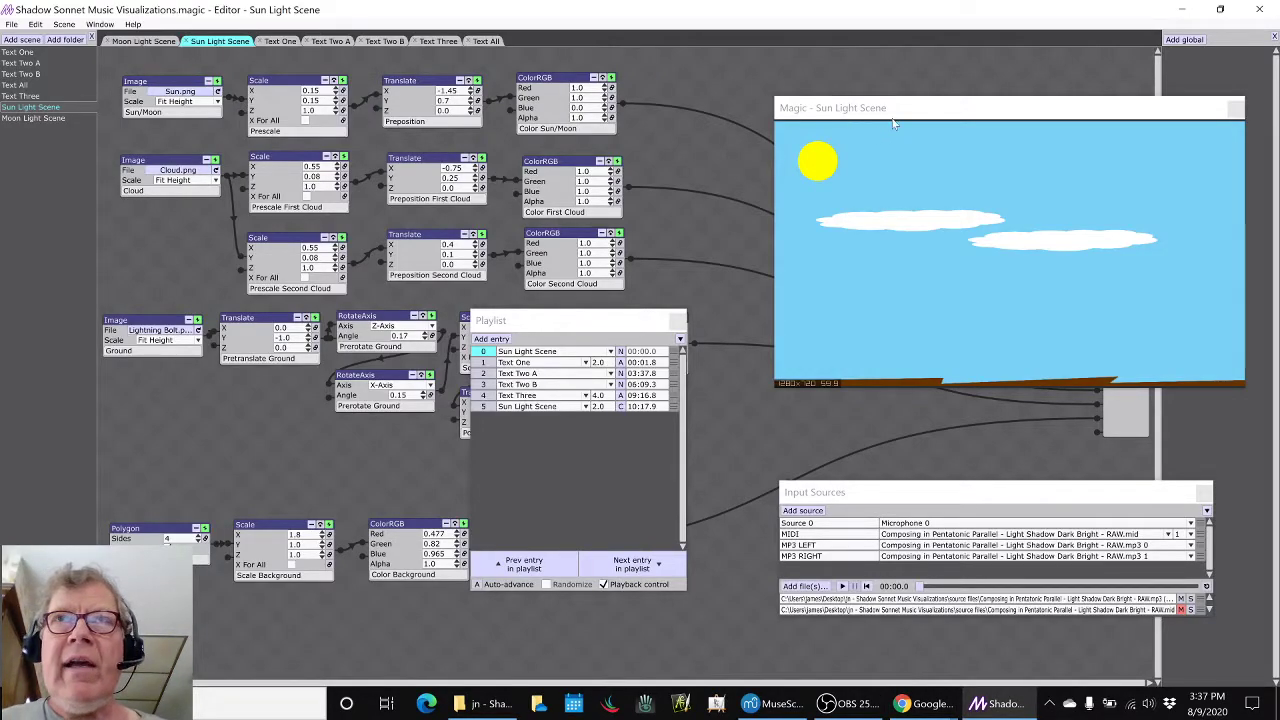
- Move the preview toward the centre and view each scene from Moon Light Scene to Text All
drag(906, 115, 676, 119)
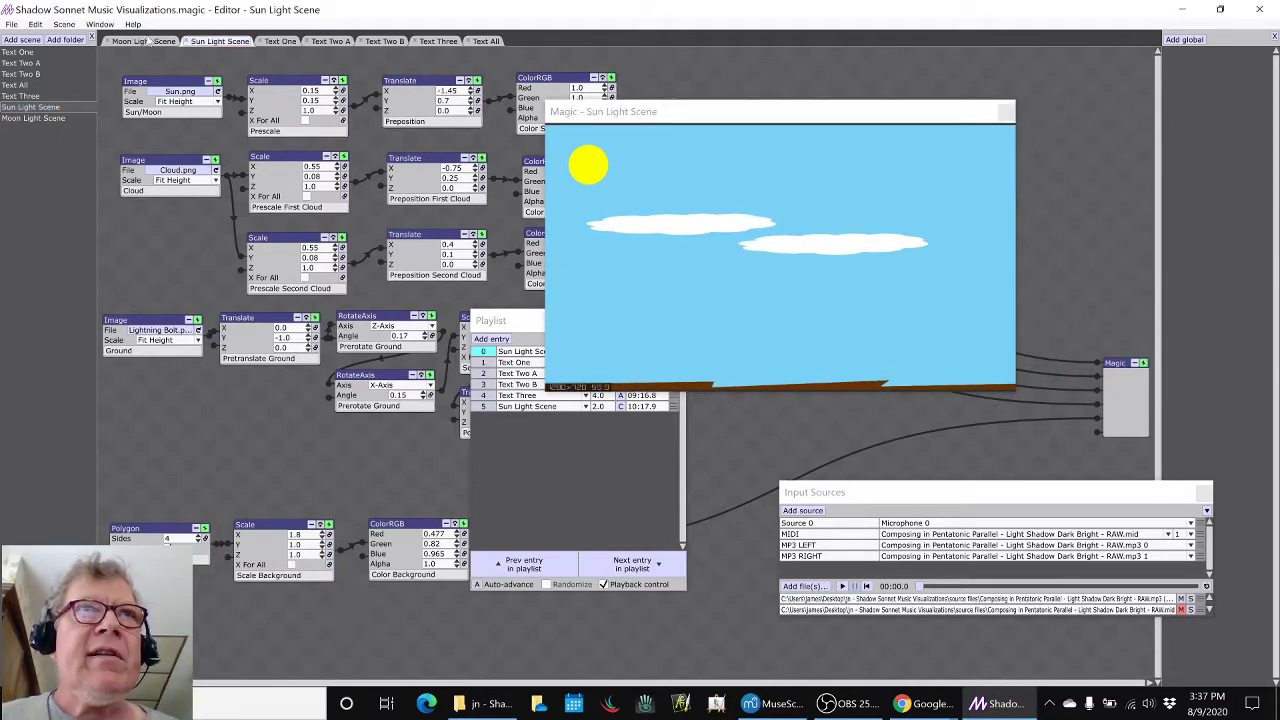
click(146, 42)
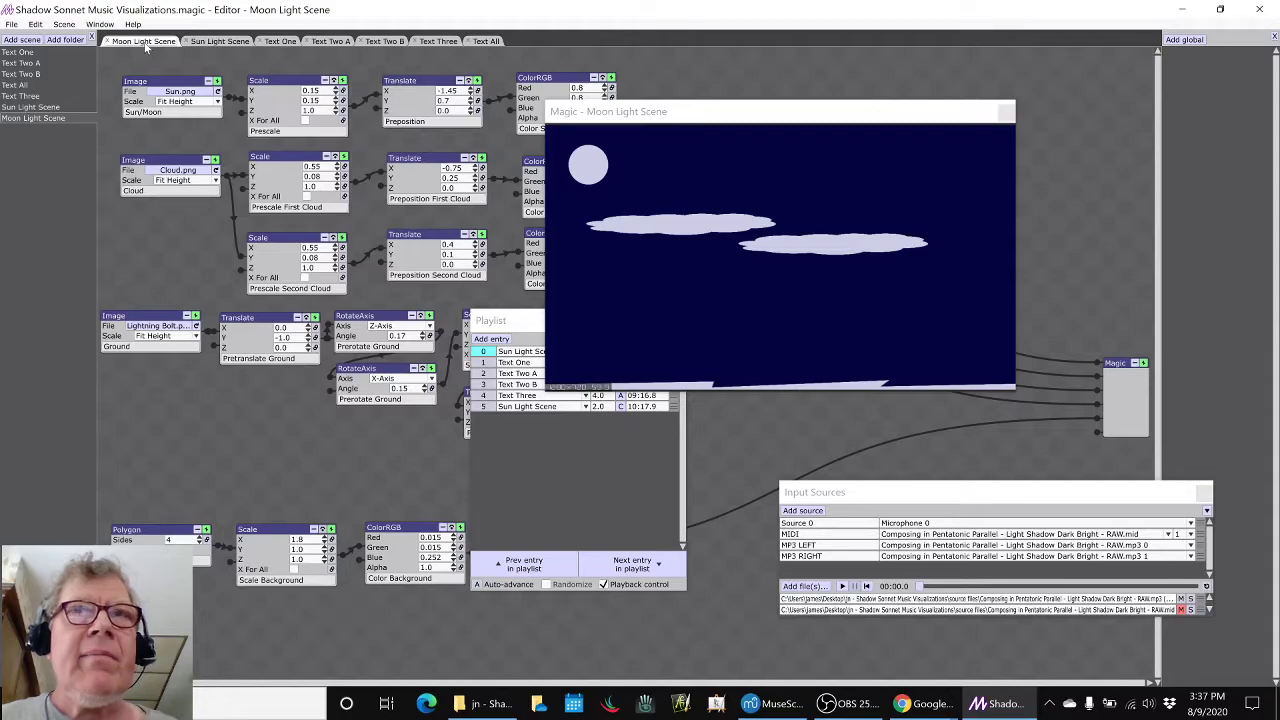
click(275, 42)
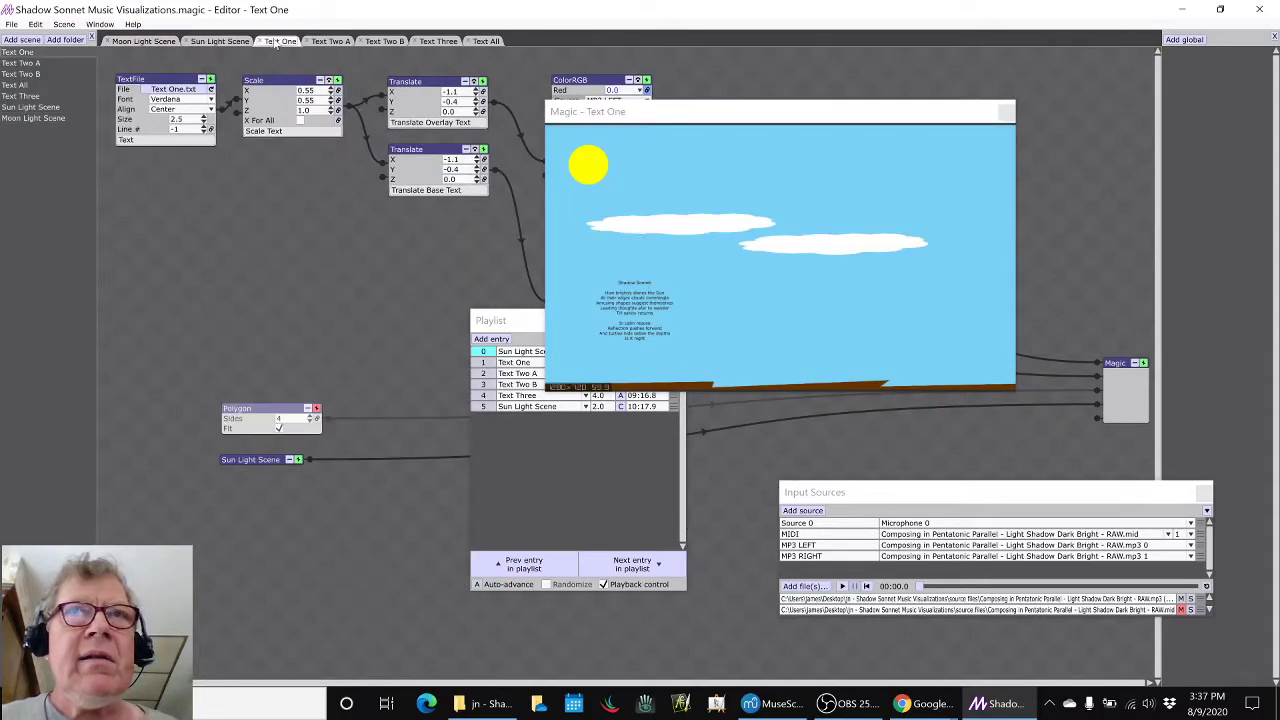
click(326, 42)
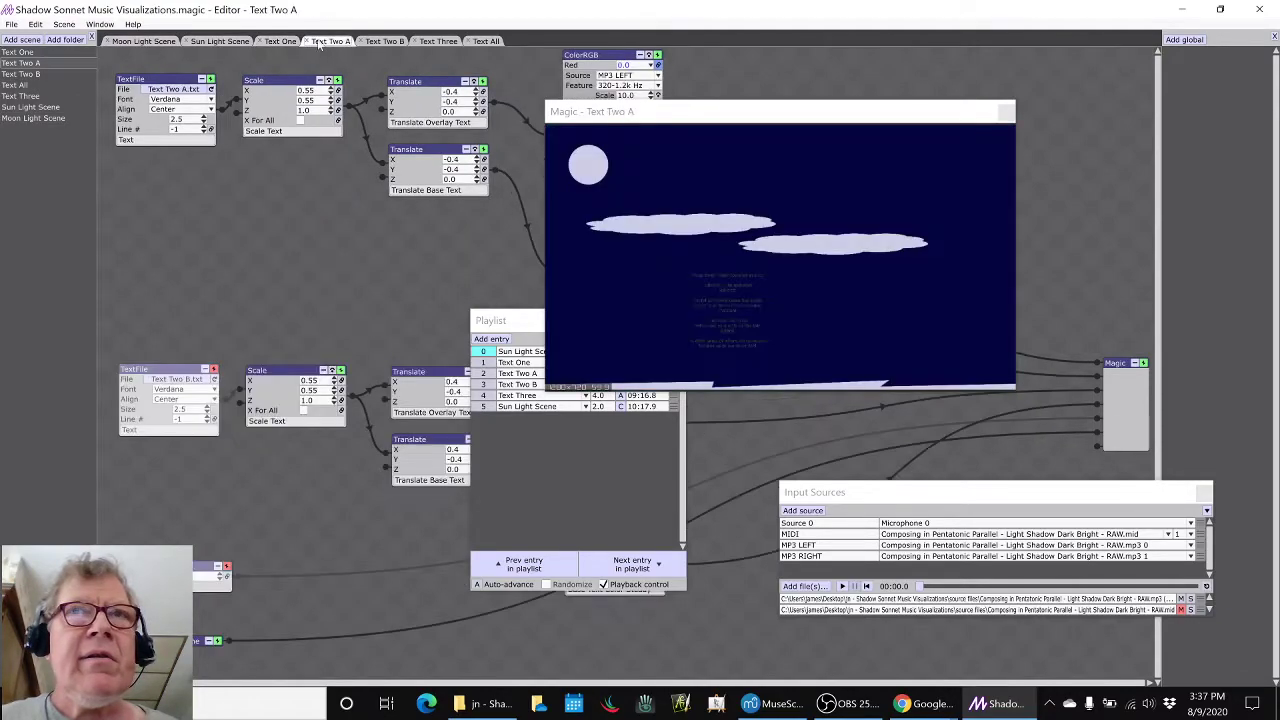
click(380, 43)
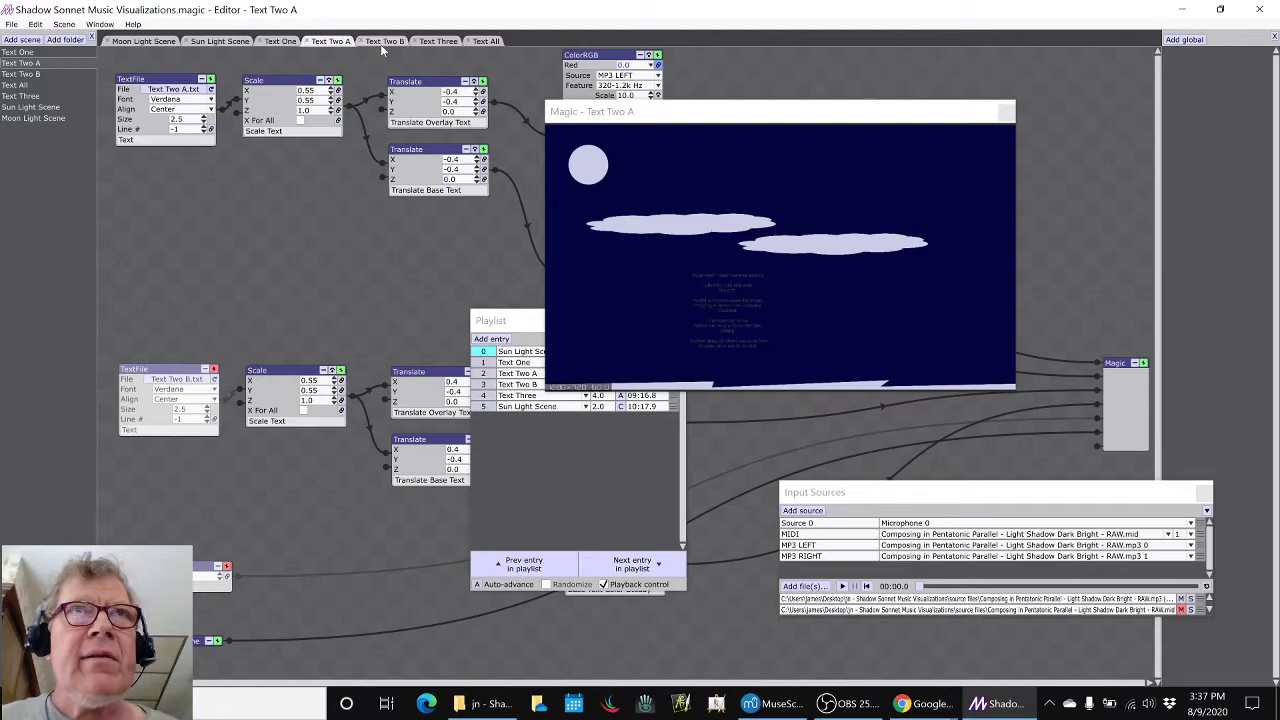
click(435, 42)
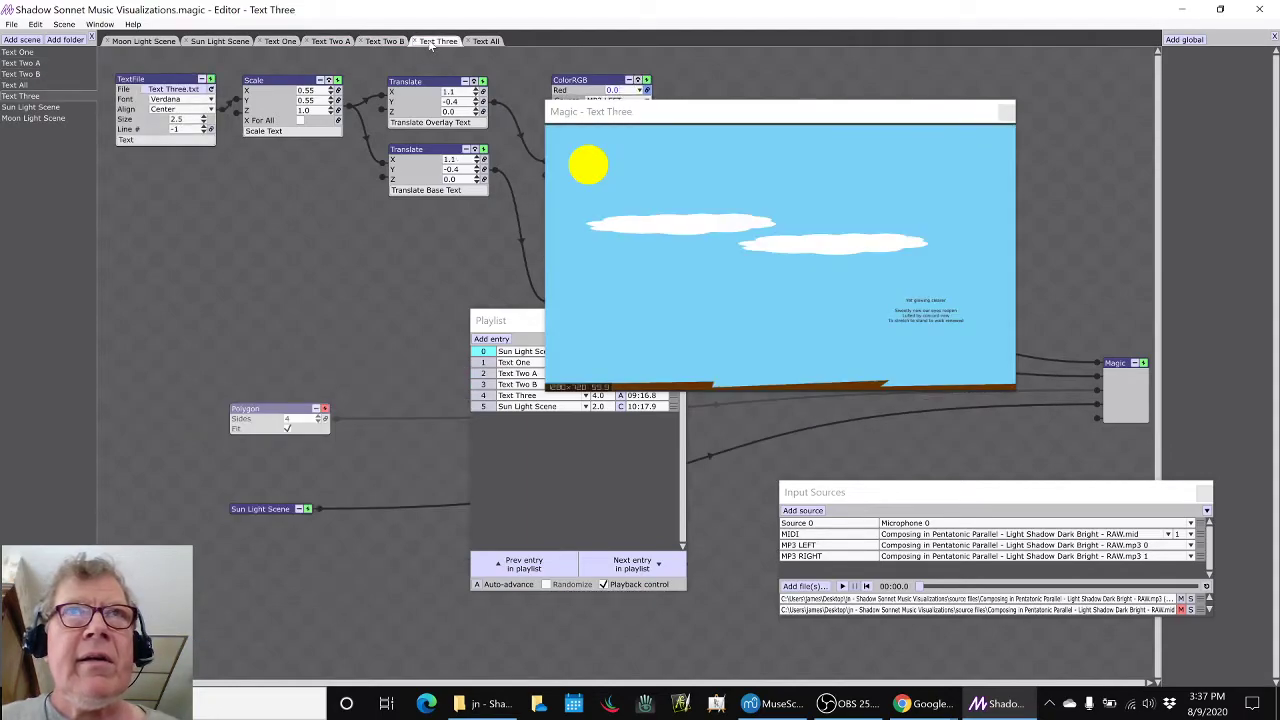
click(484, 42)
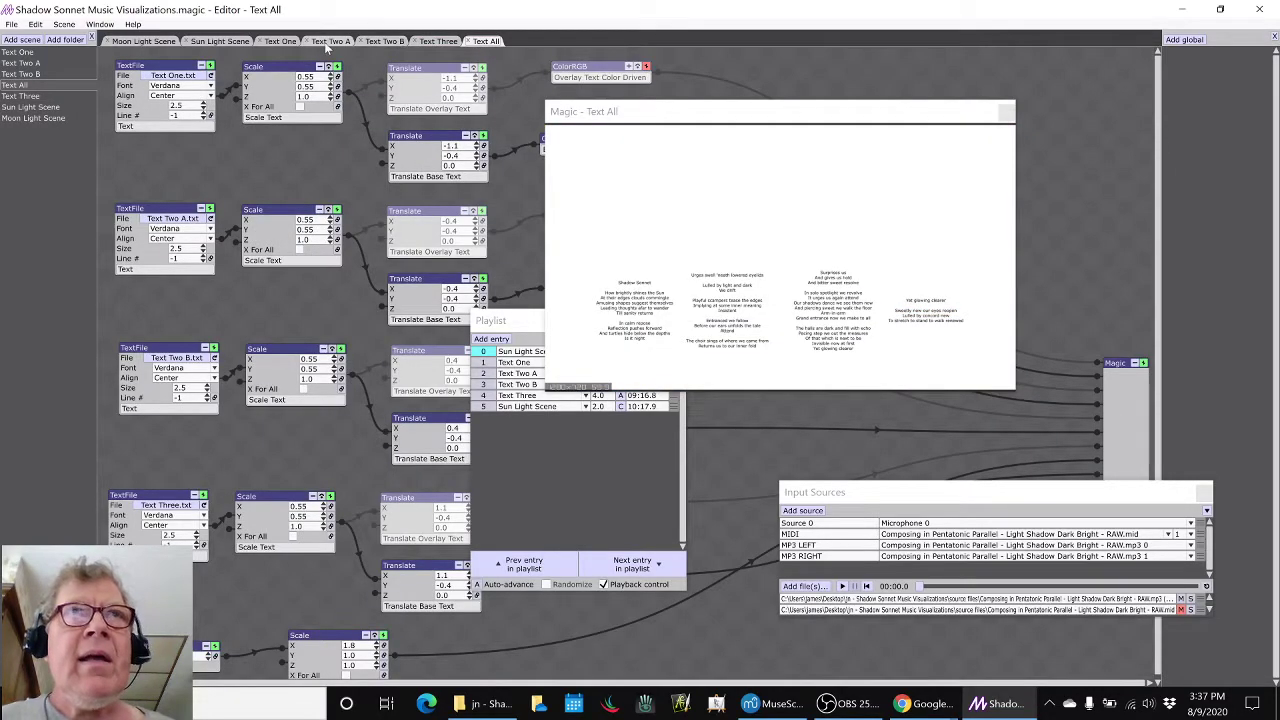
- Bring the Playlist panel forward, then return to the Sun Light Scene
click(505, 322)
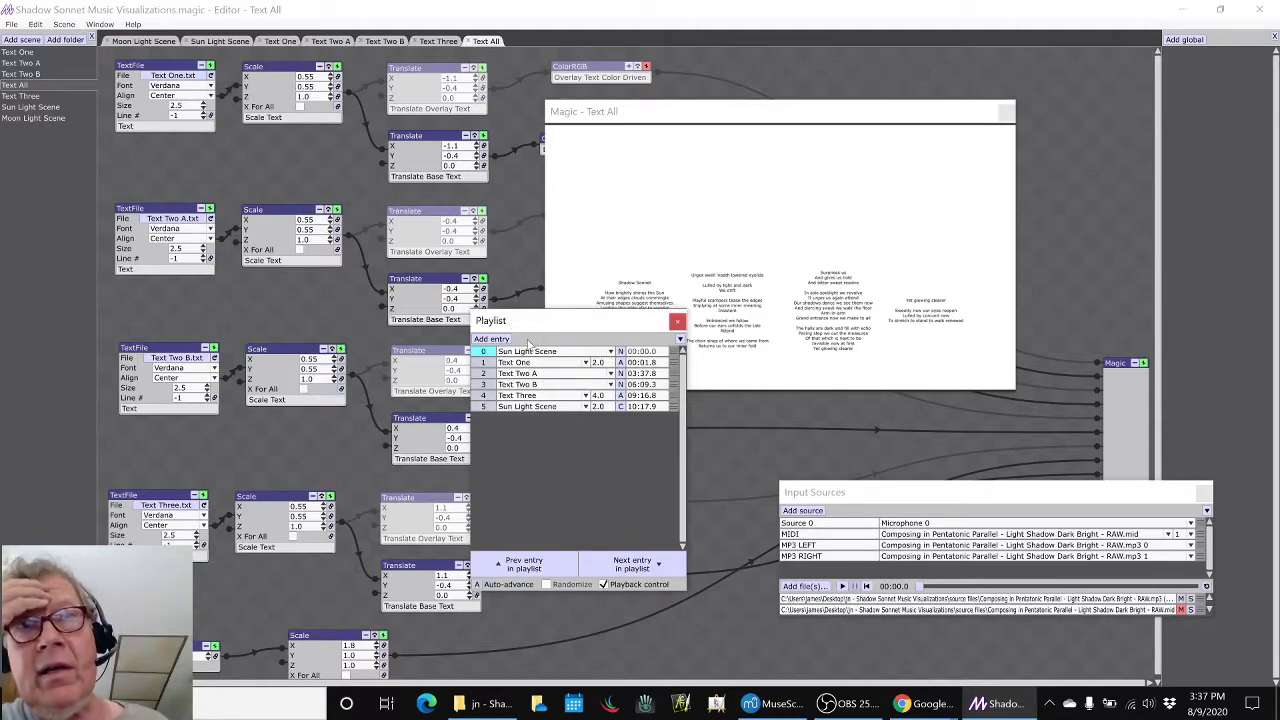
click(713, 457)
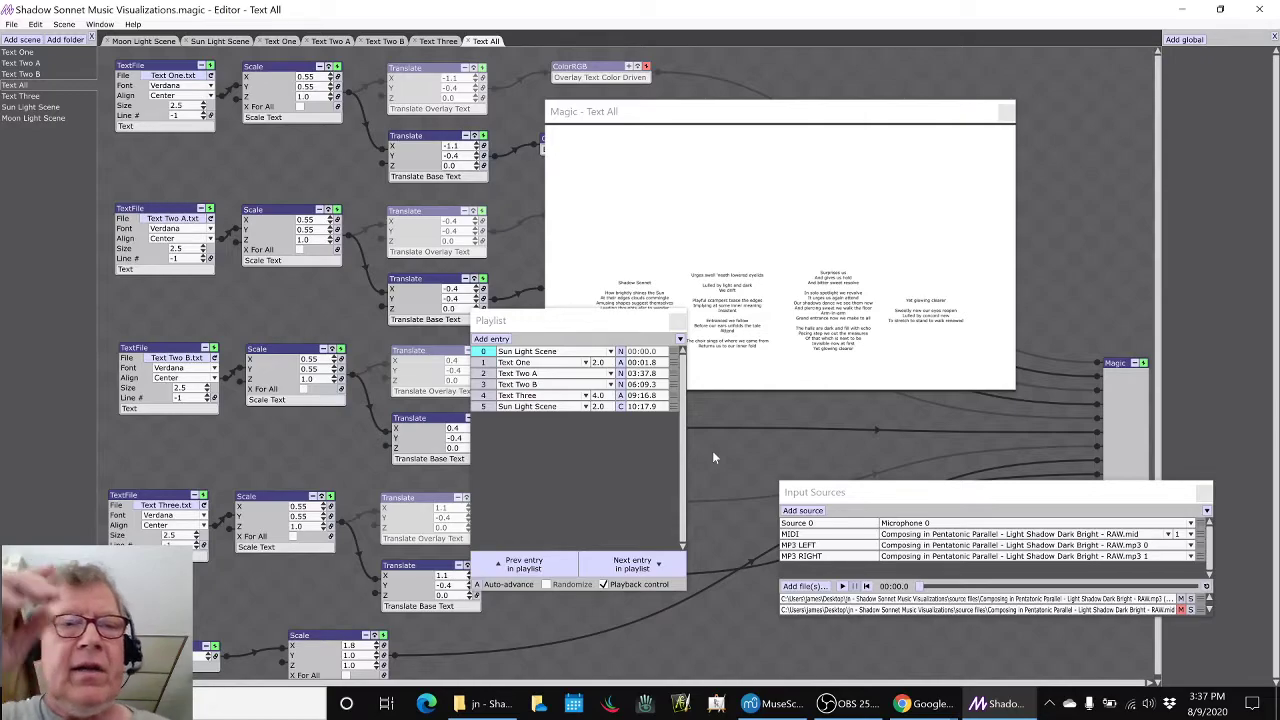
key(Up)
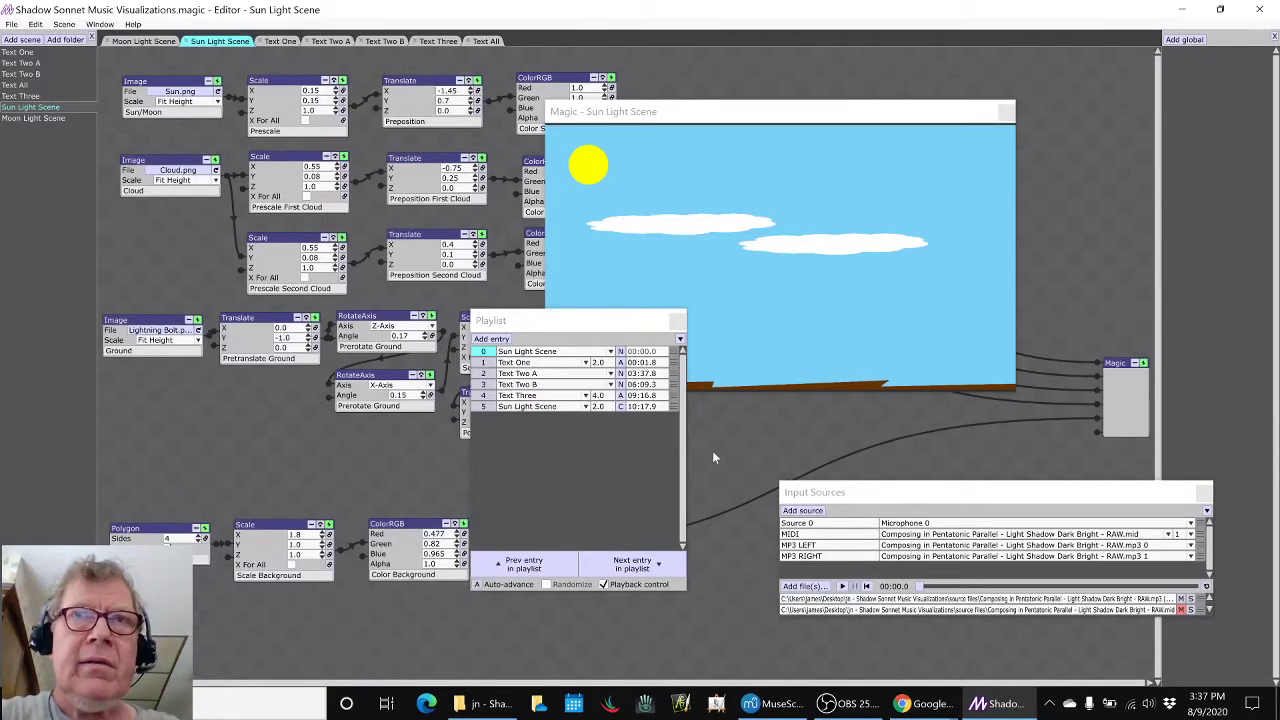
- Play the playlist from the start and seek the music ahead to the Text Two A entry at 03:48
drag(668, 308, 446, 343)
key(space)
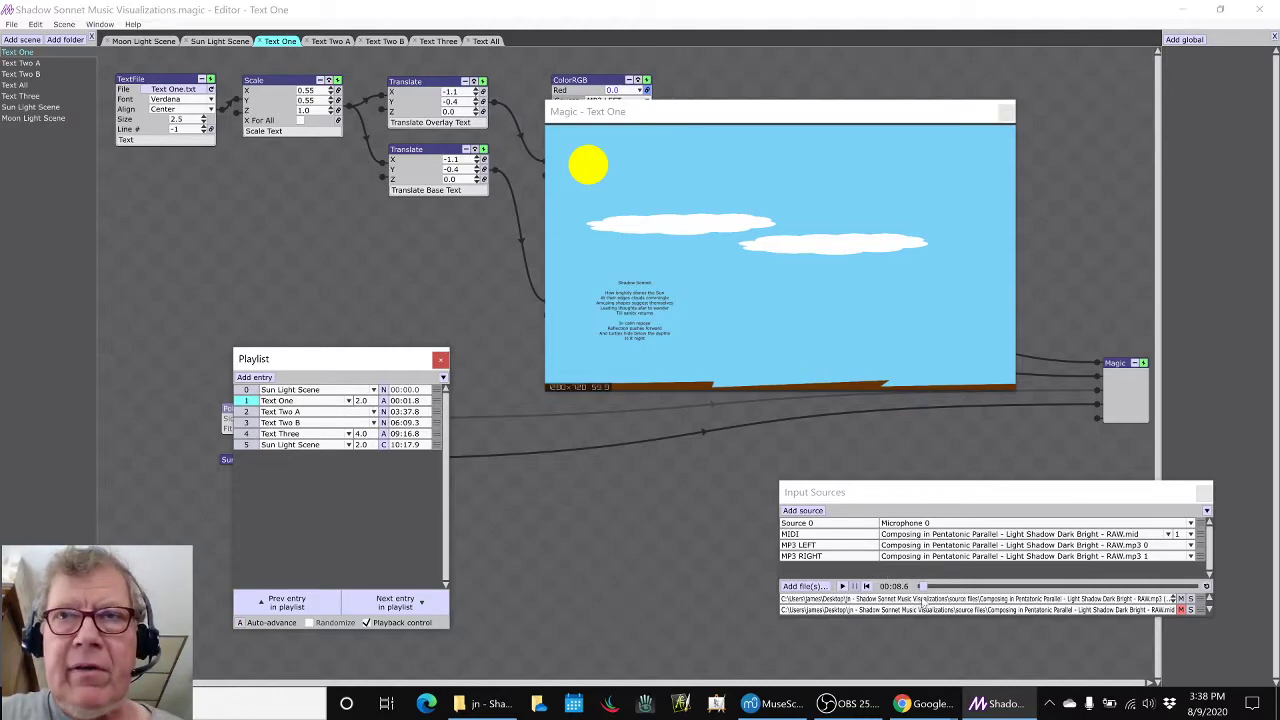
click(930, 587)
drag(934, 594, 1015, 600)
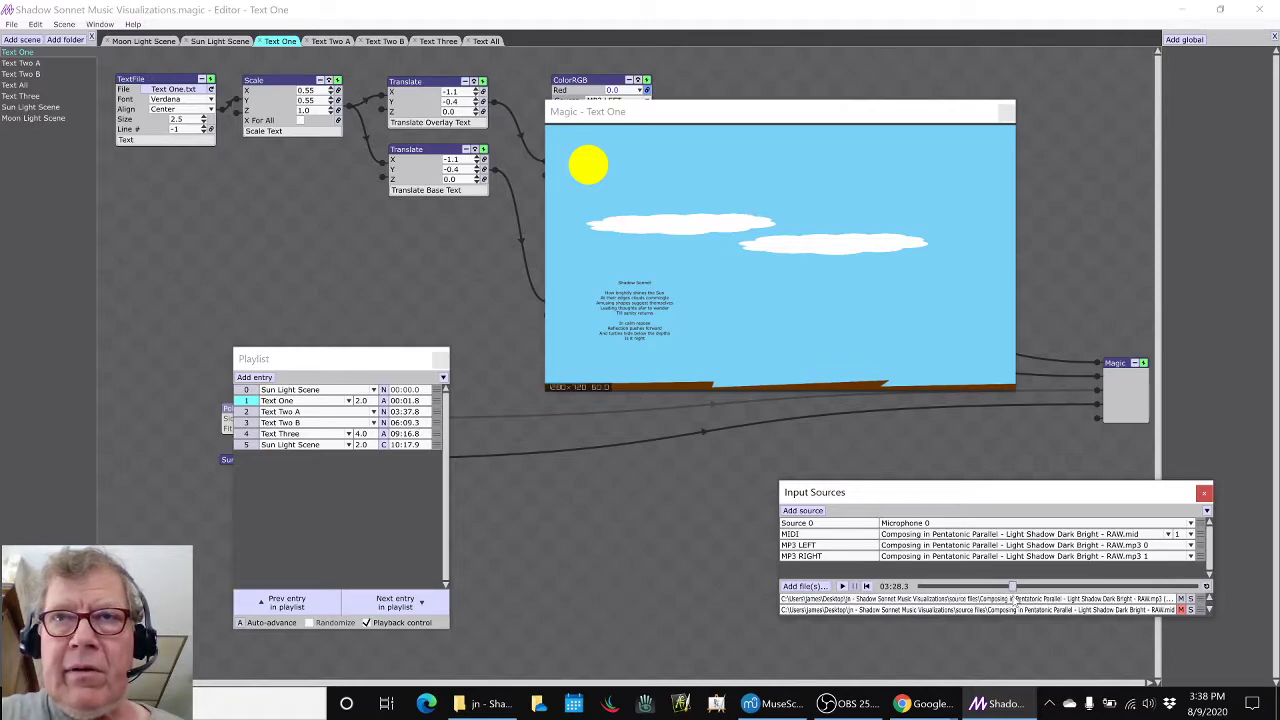
click(688, 543)
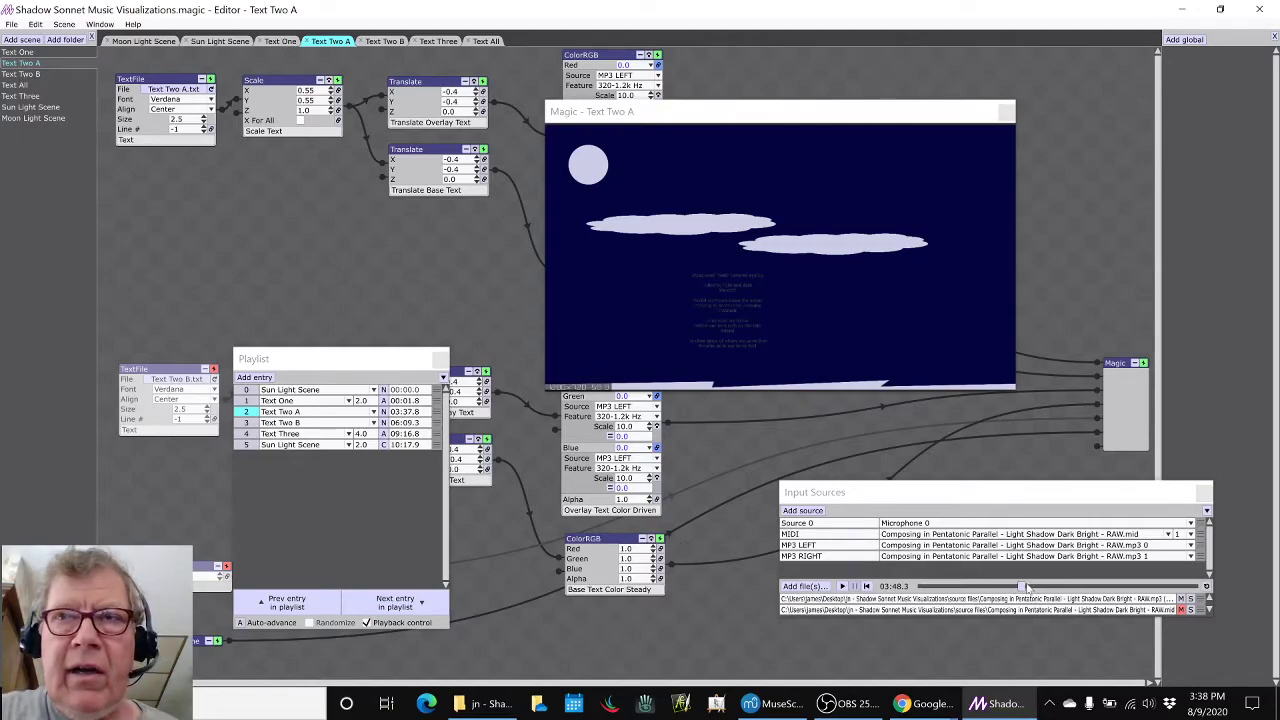
- Seek to about 05:27, preview Text Two B until 06:11, then seek ahead toward 09:04
drag(1020, 590, 1081, 590)
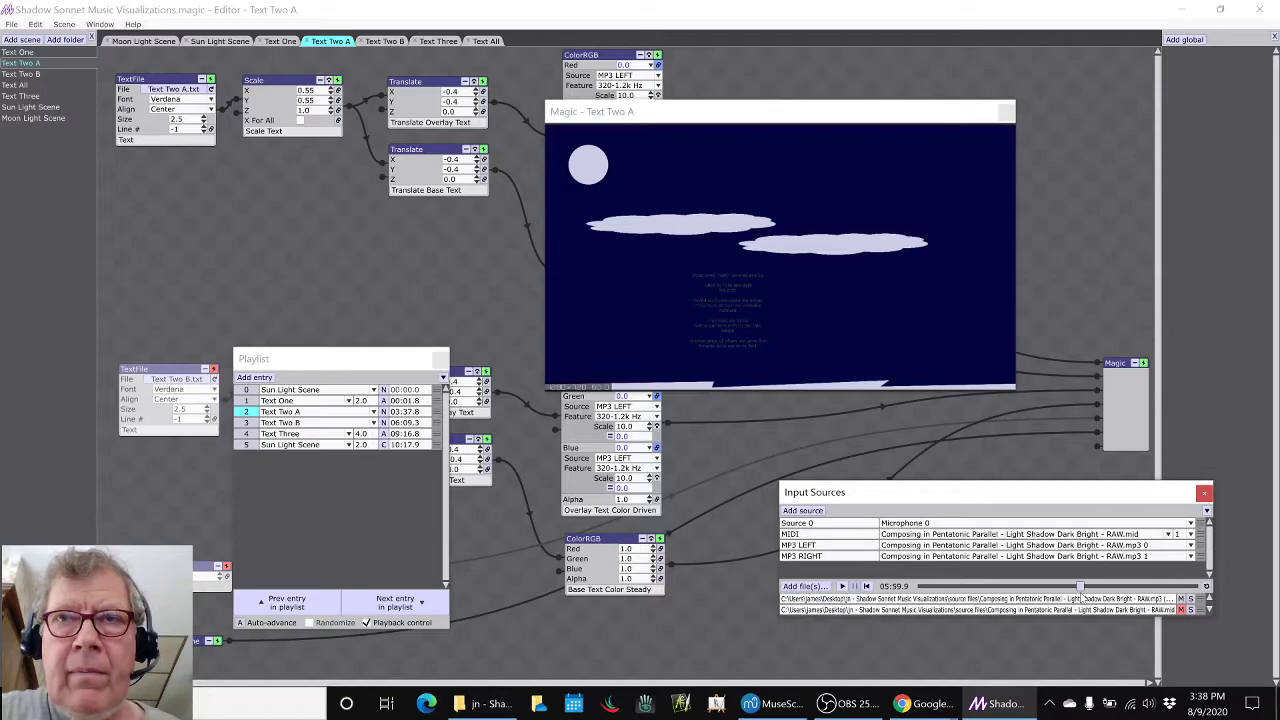
click(967, 642)
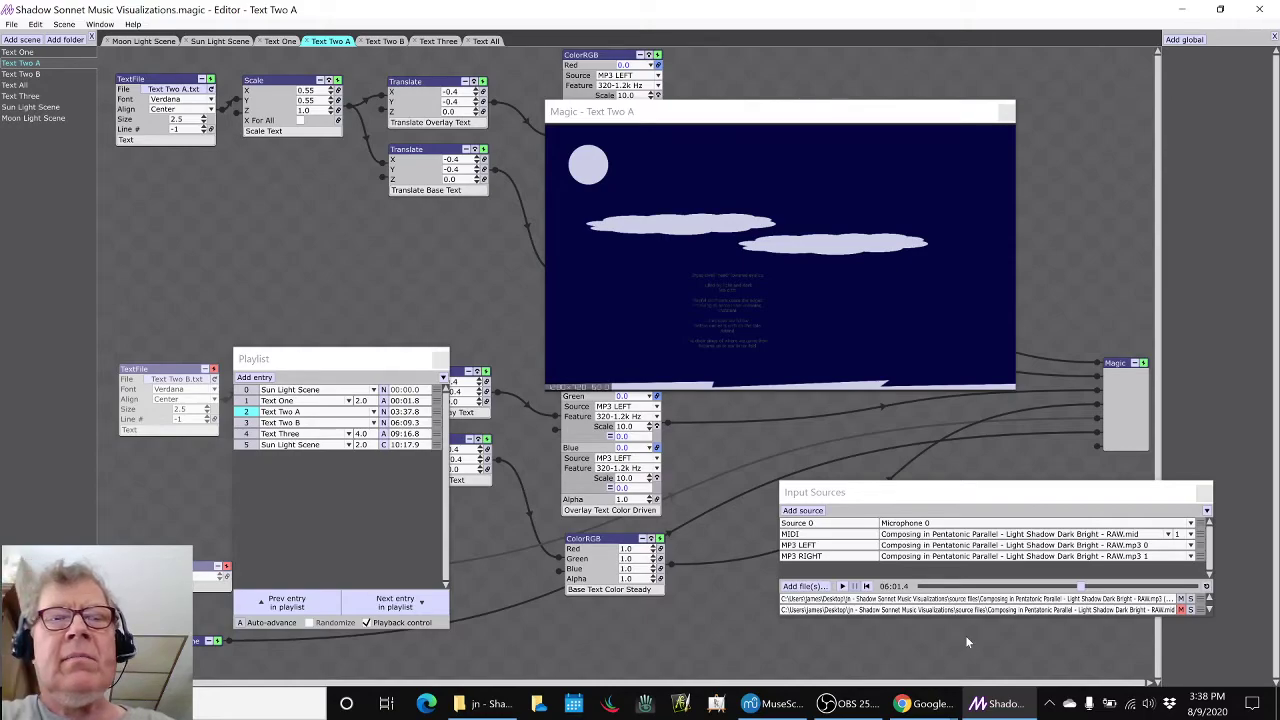
key(space)
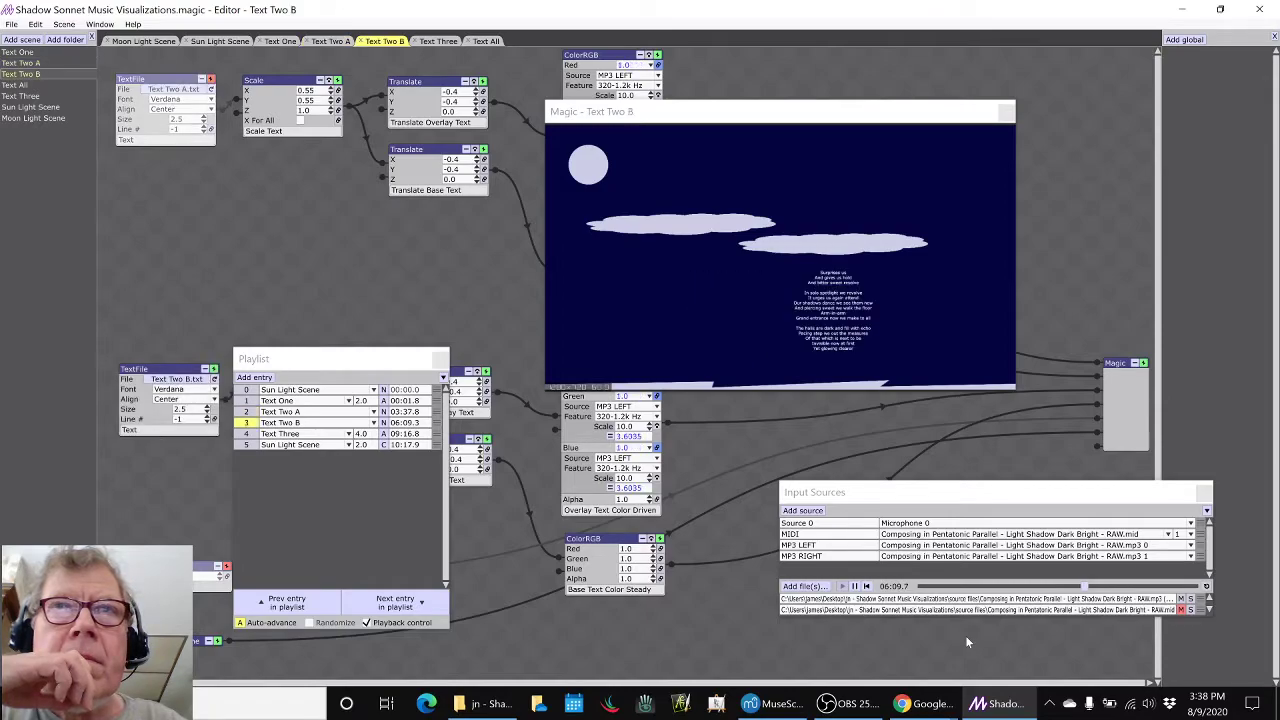
key(space)
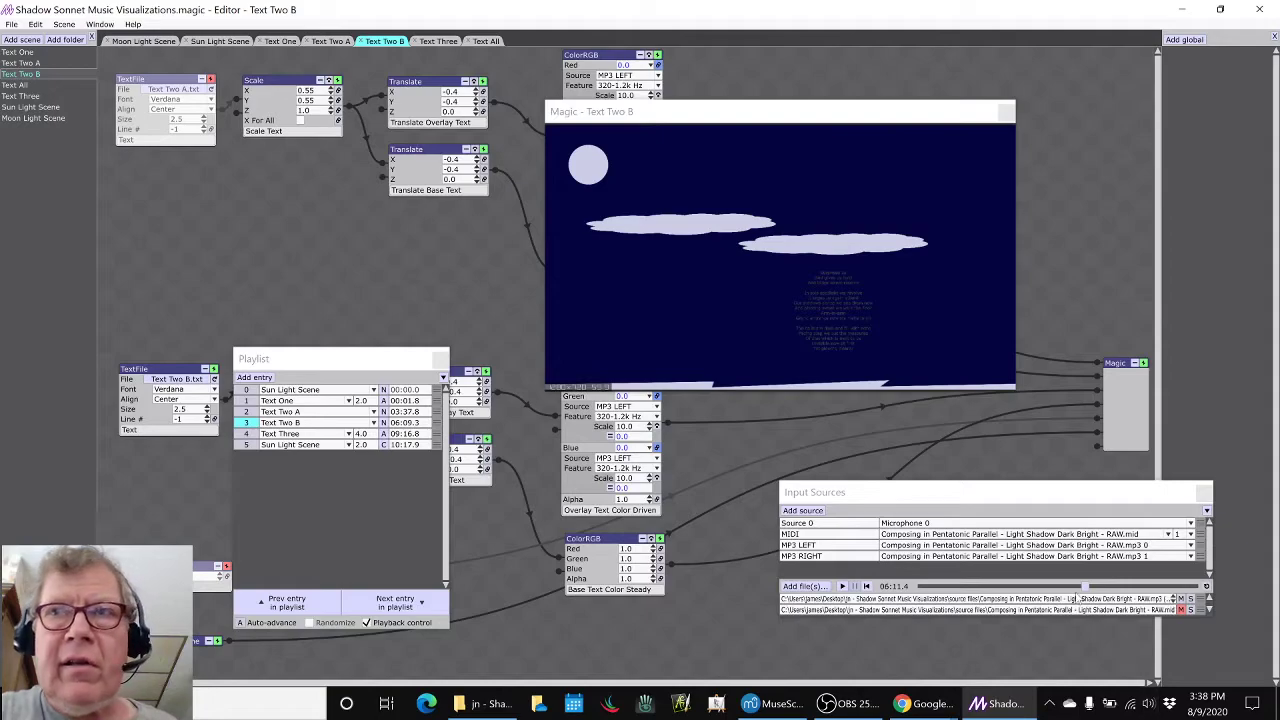
drag(1087, 589, 1168, 611)
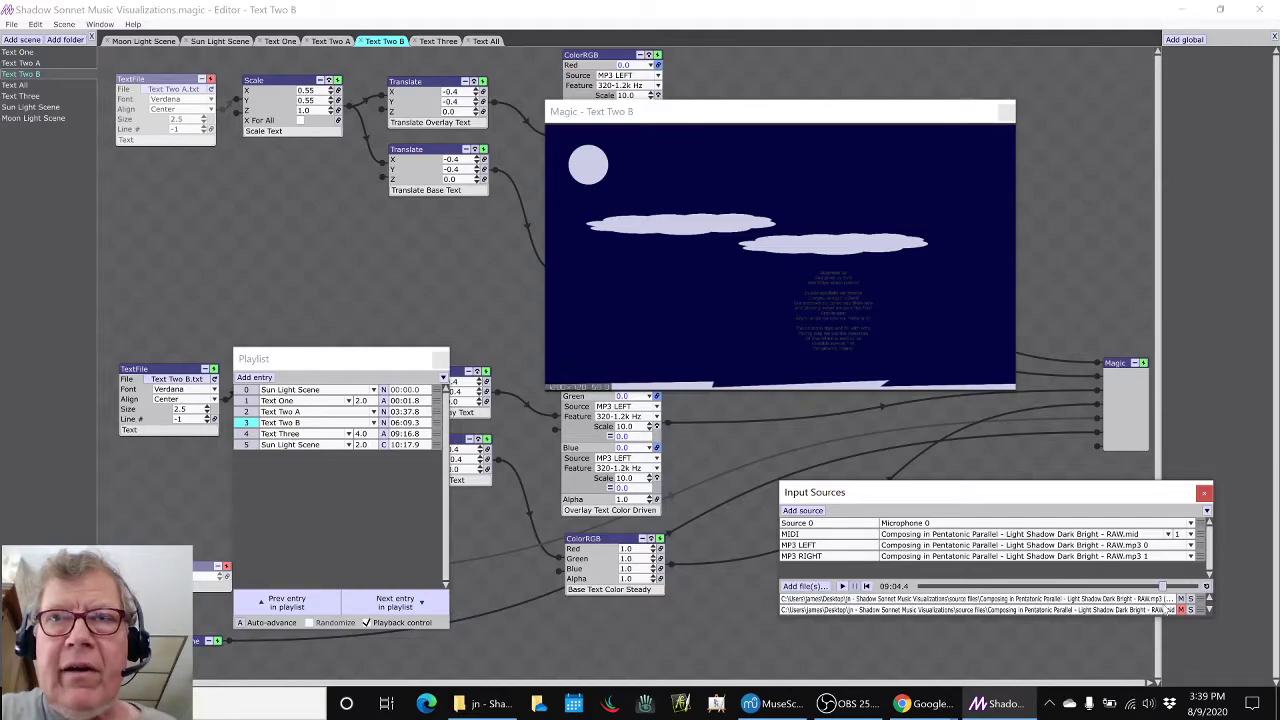
click(1068, 642)
- Play Text Three, pause at 09:21.1, and bring the notes spreadsheet forward
key(space)
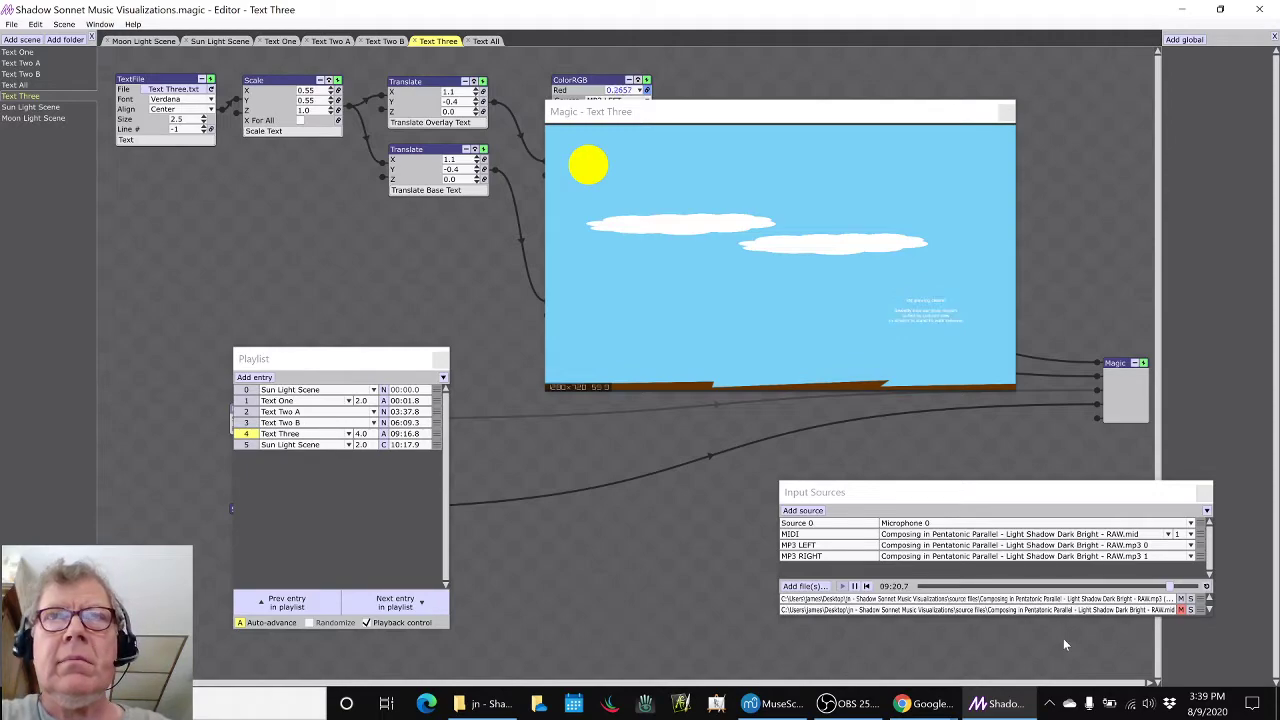
key(space)
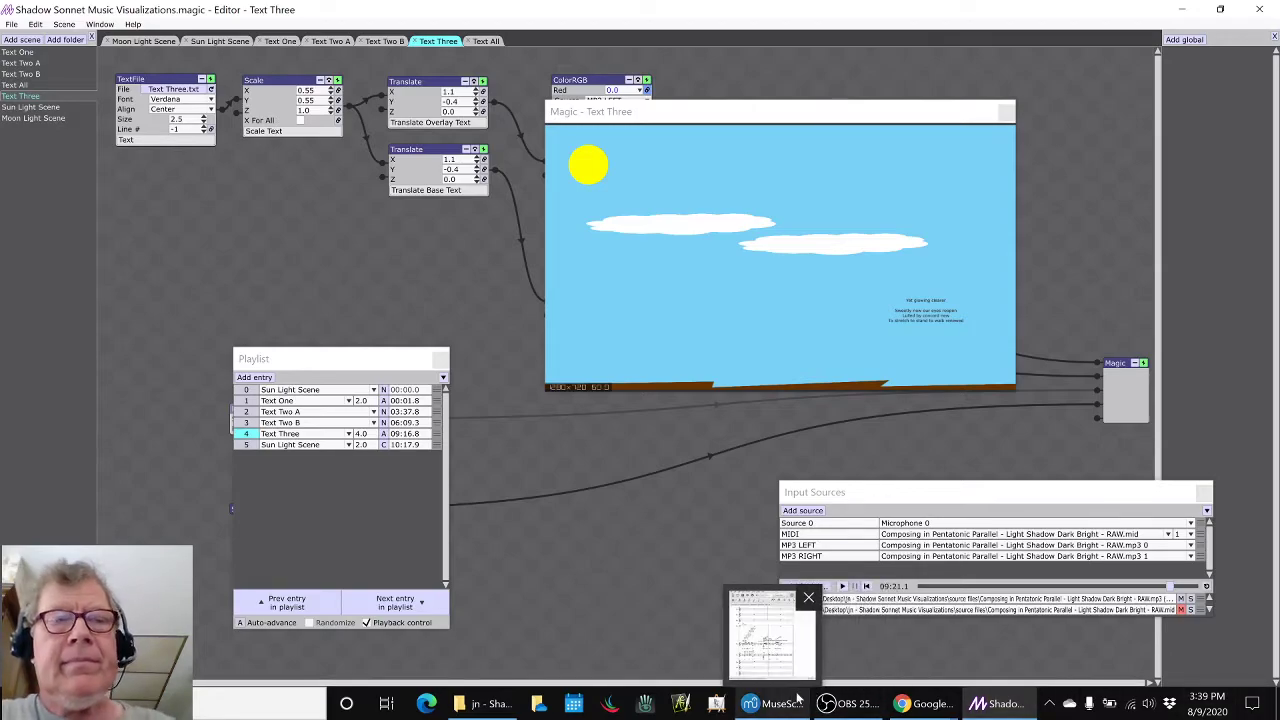
key(alt+Tab)
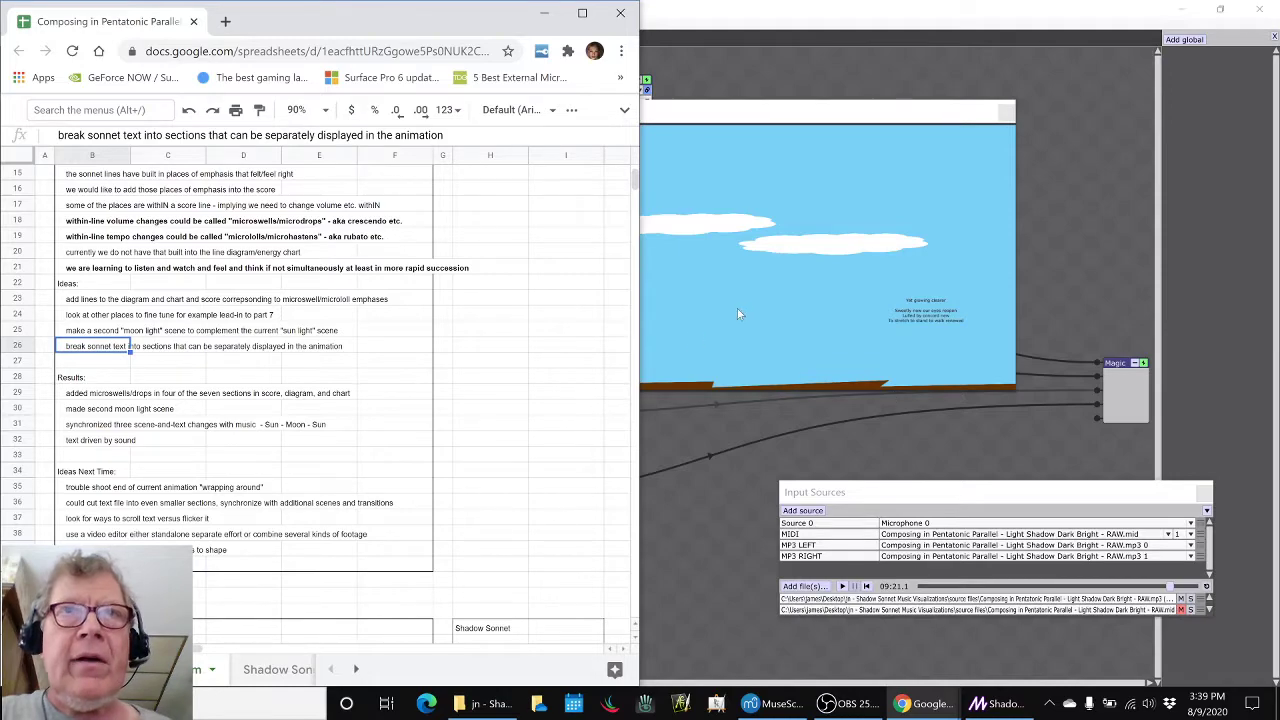
- Read the Ideas Next Time notes on wrap-around animation and smaller text sections, then return to Magic
click(67, 493)
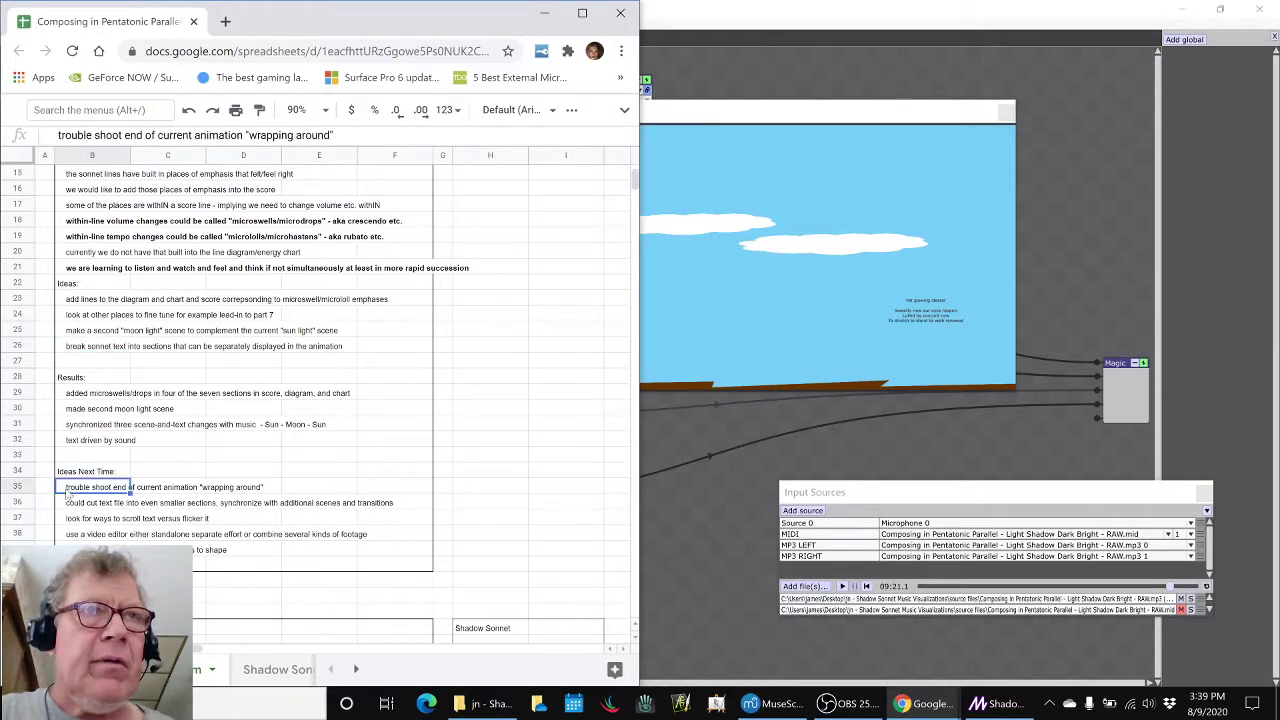
click(72, 505)
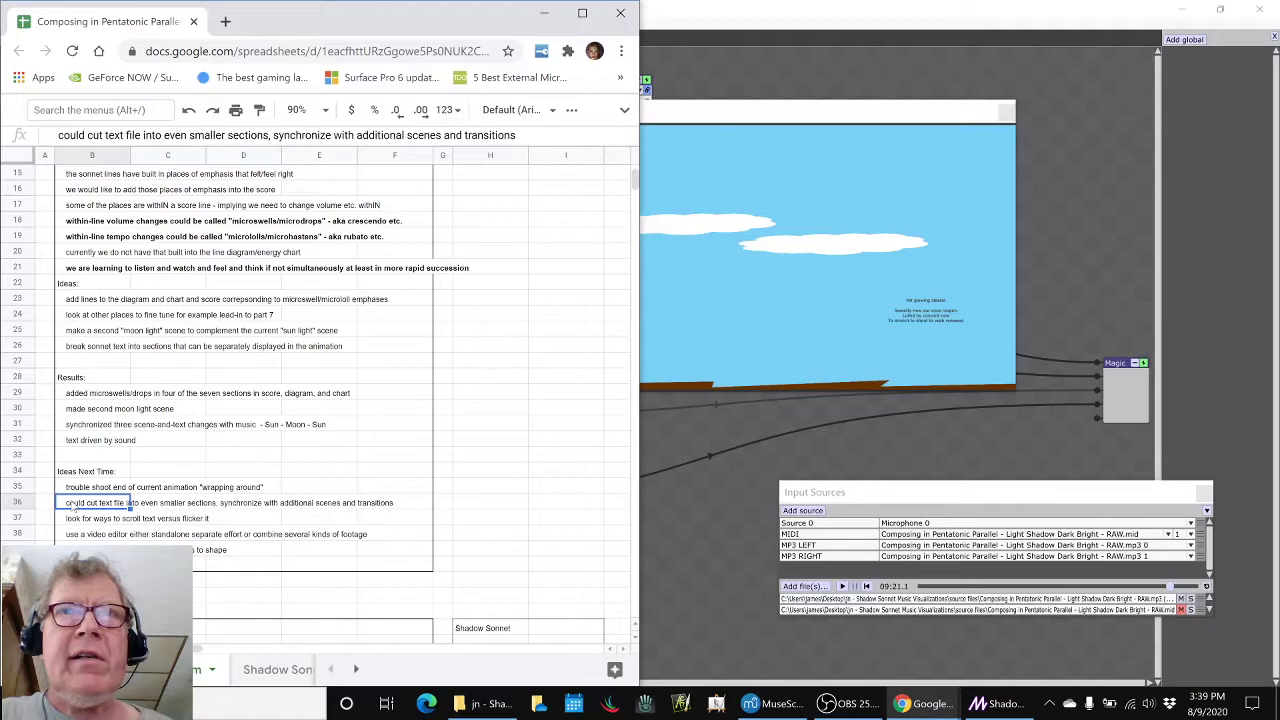
click(698, 110)
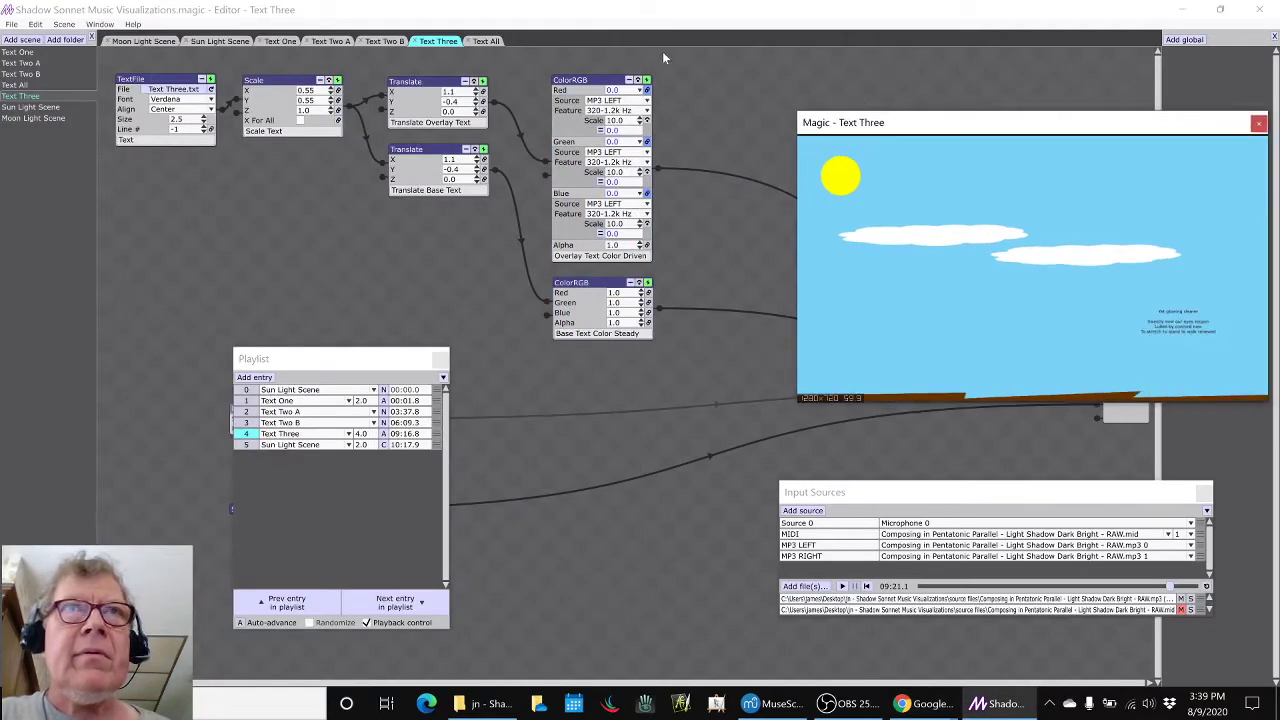
- View the Text All scene showing every sonnet section, then switch back to the notes spreadsheet
click(486, 41)
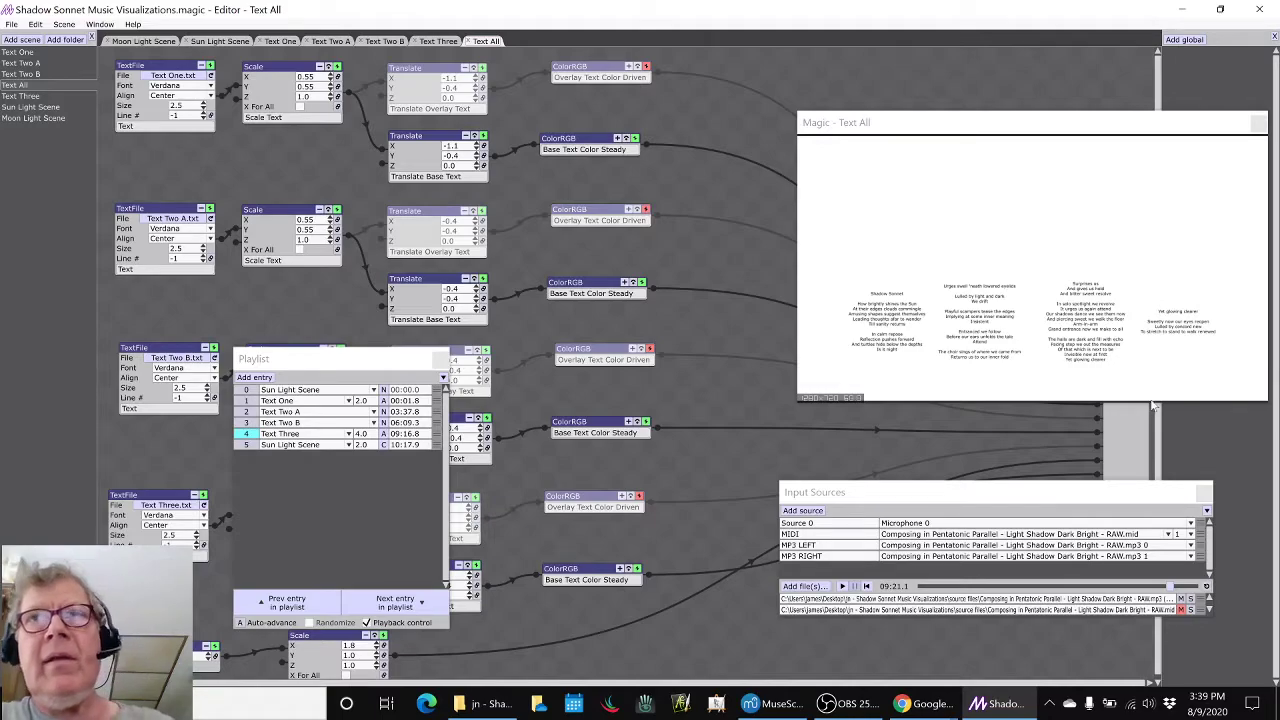
key(alt+Tab)
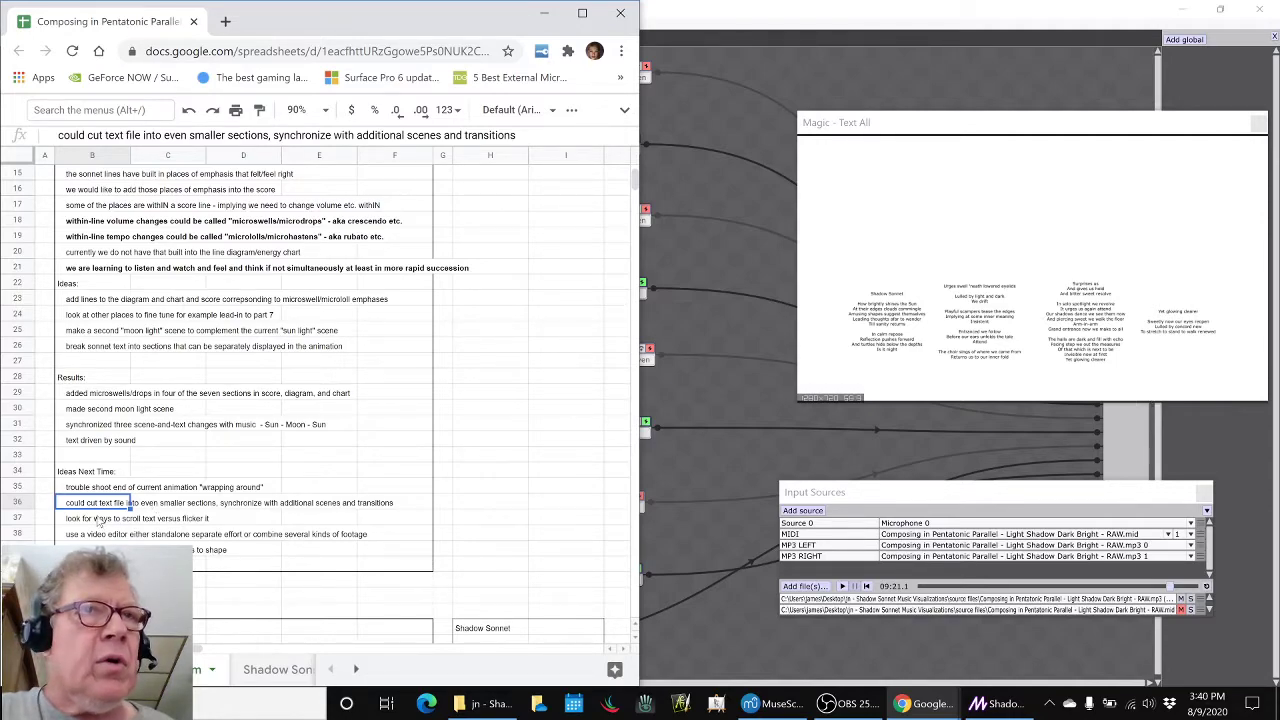
click(99, 520)
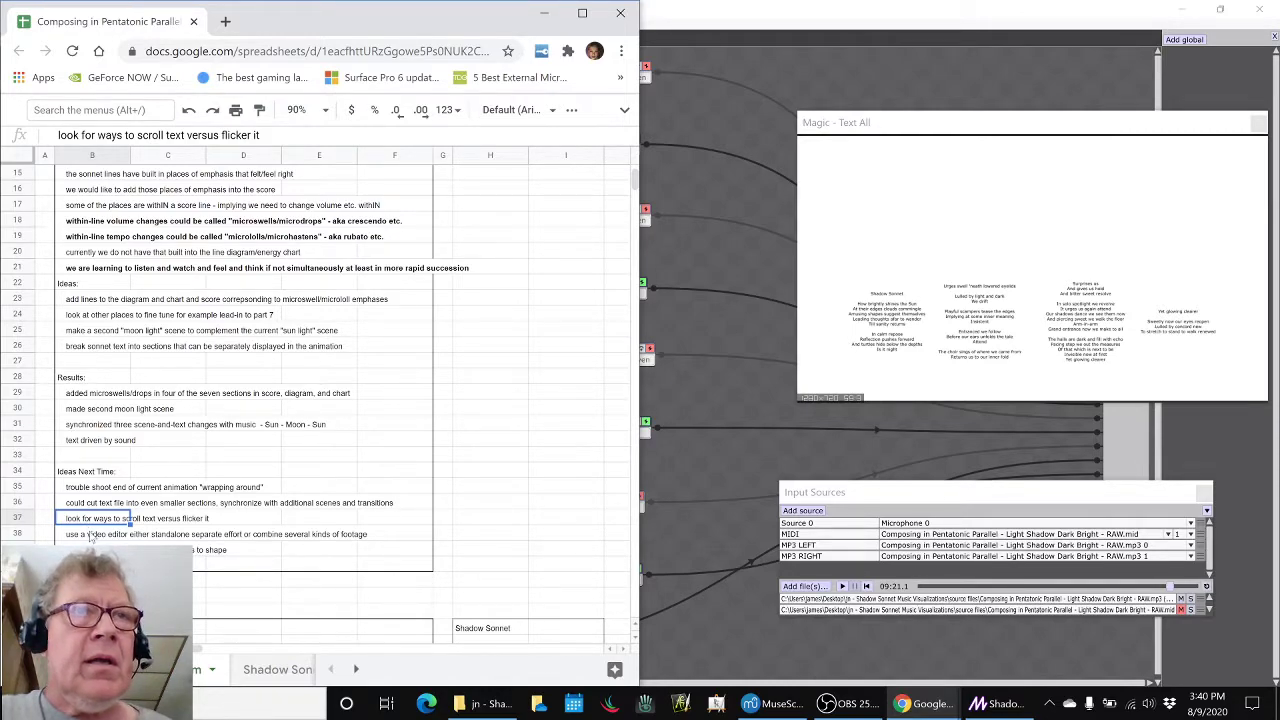
click(91, 536)
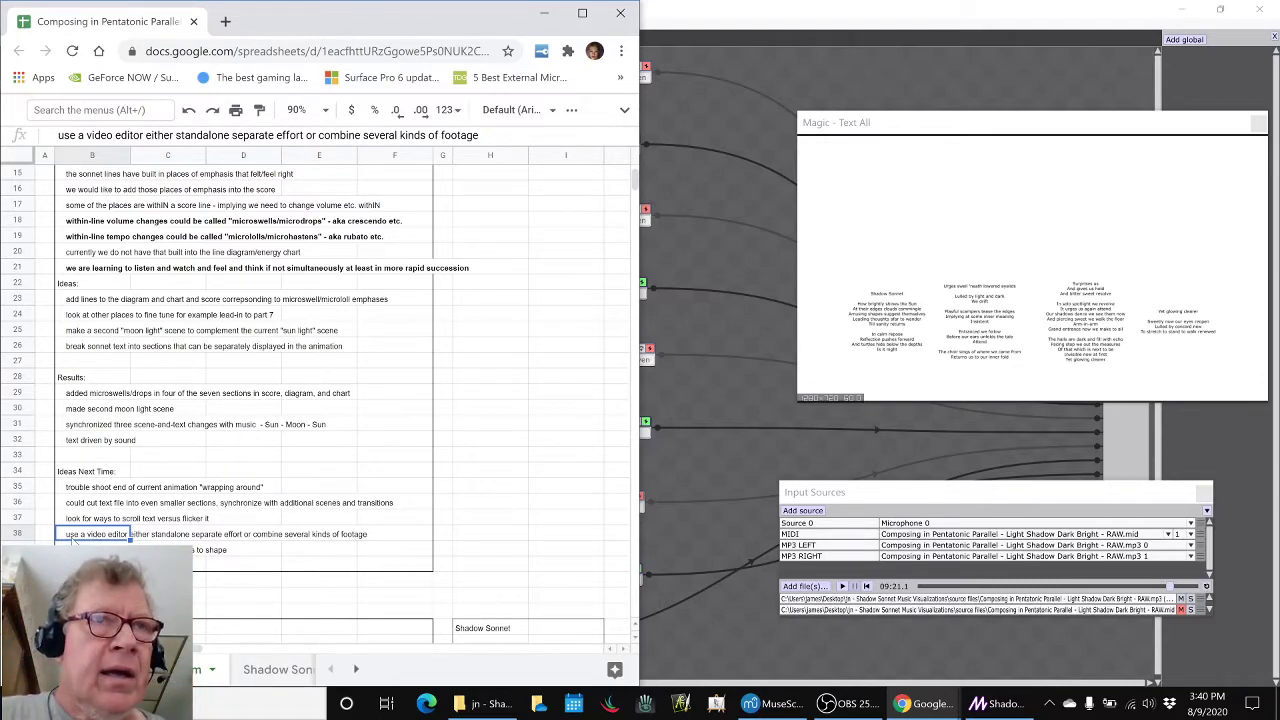
key(Down)
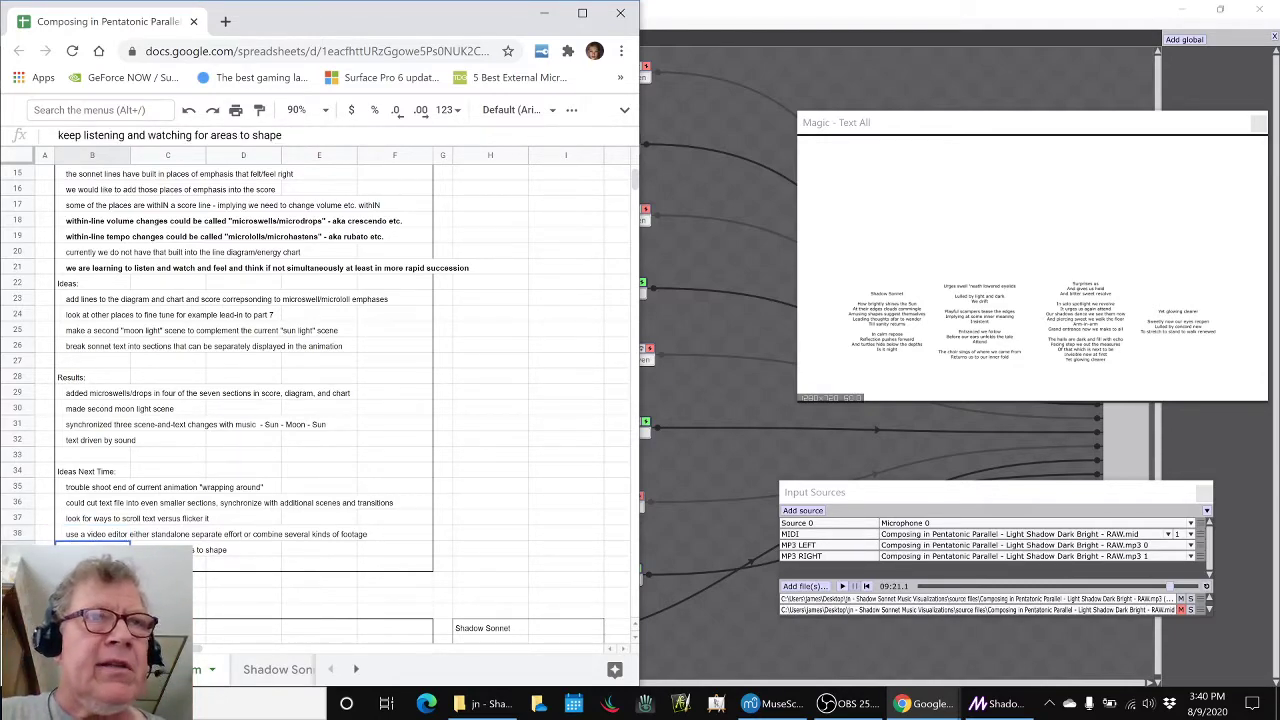
- Read the notes on within-line volume and tempo changes and learning to listen, then return to Magic
click(95, 224)
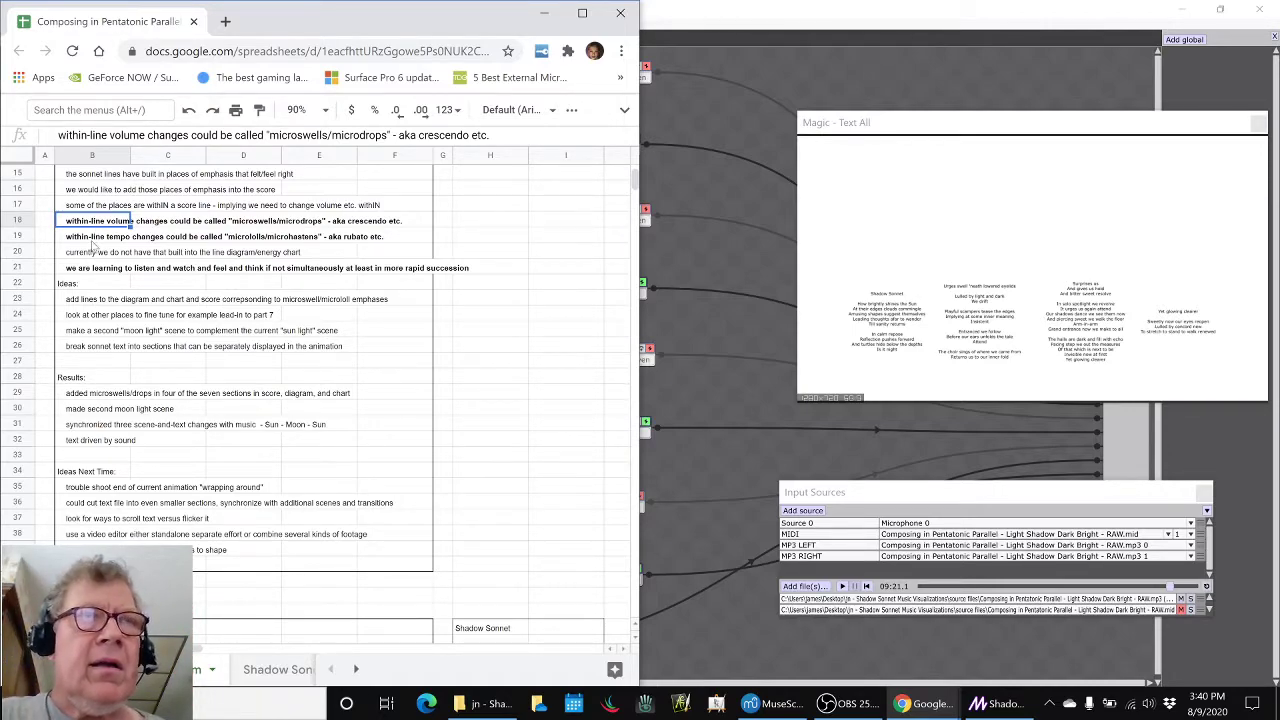
click(95, 241)
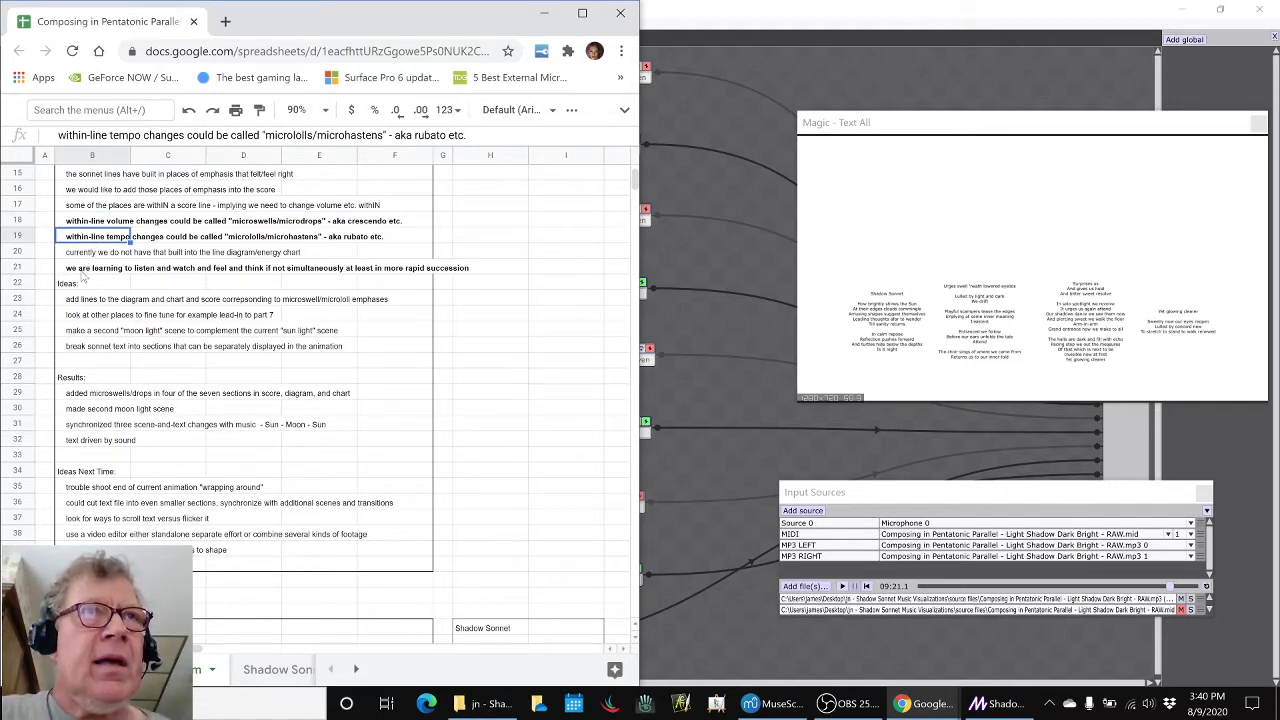
click(82, 272)
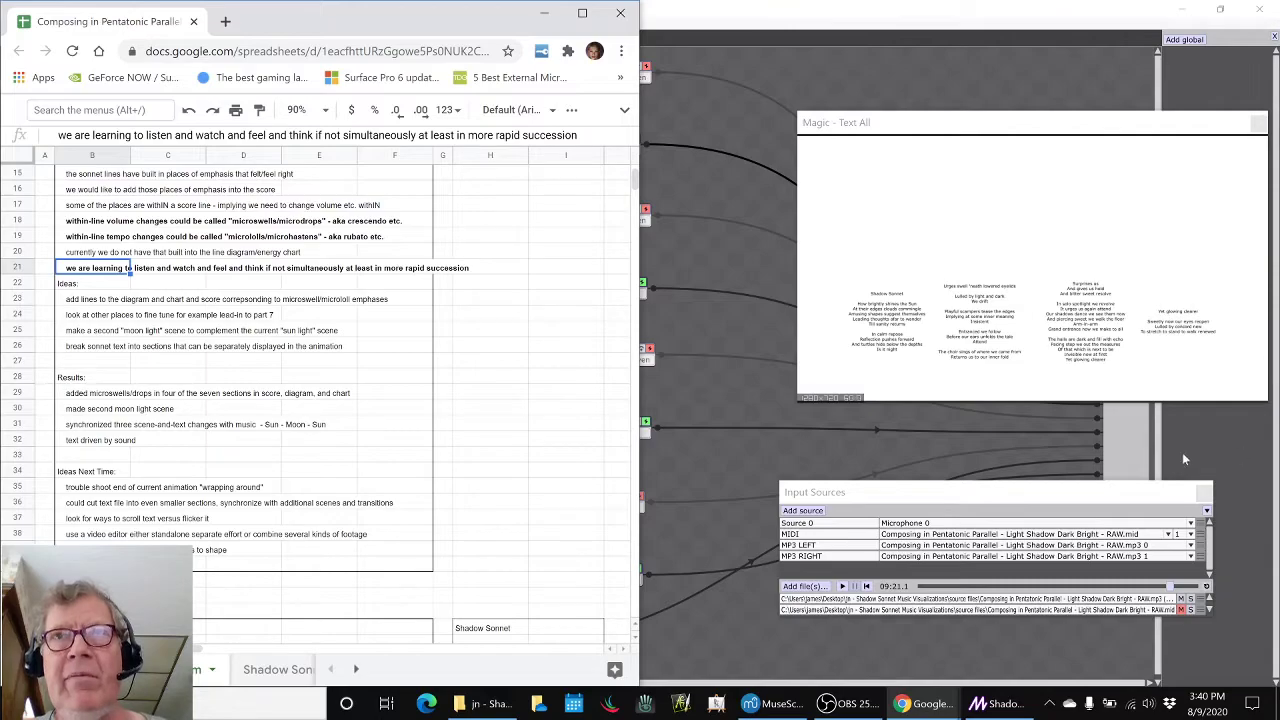
click(703, 443)
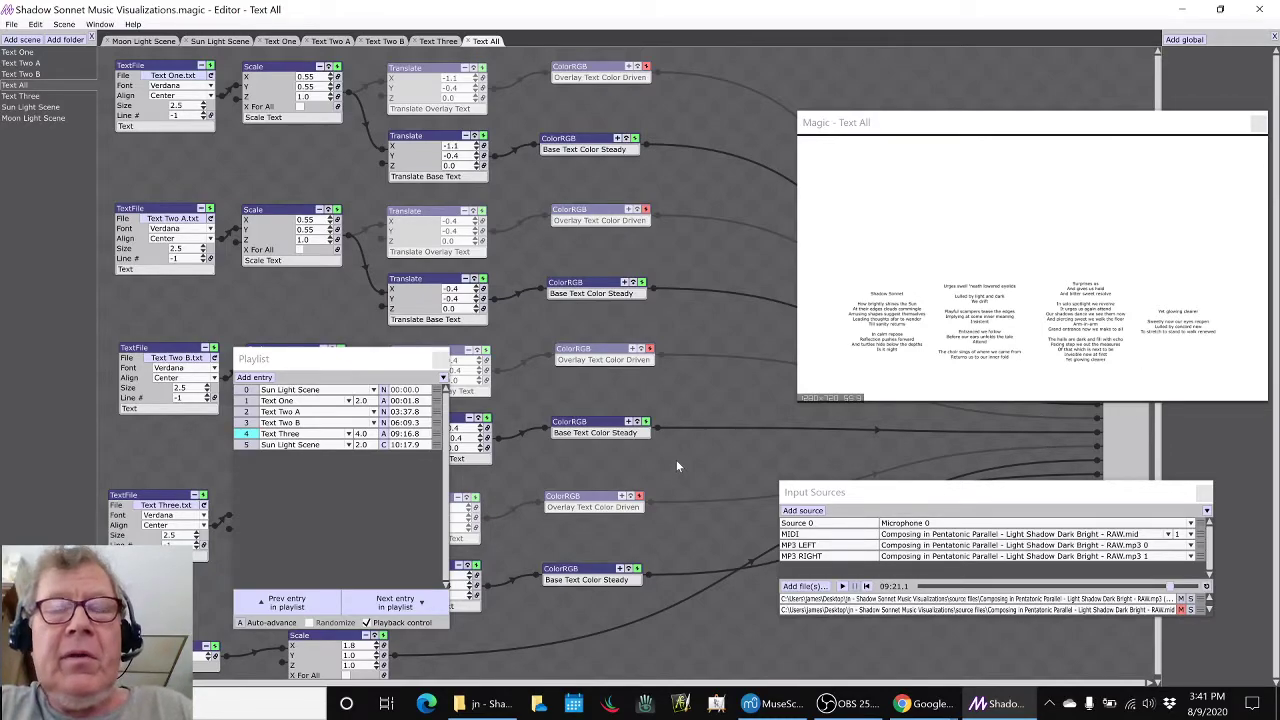
- Switch from Magic to the OBS streaming window with Alt+Tab
key(alt+Tab)
key(alt+Tab)
key(alt+Tab)
key(alt+Tab)
key(alt+Tab)
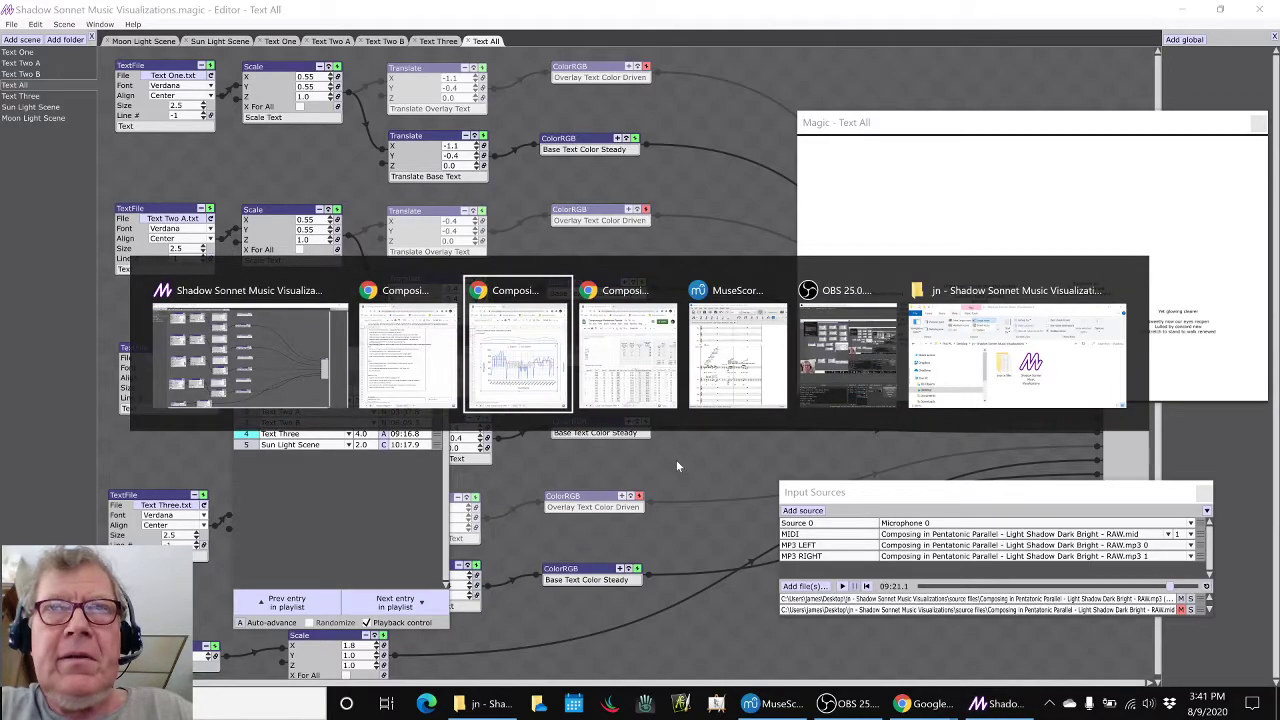